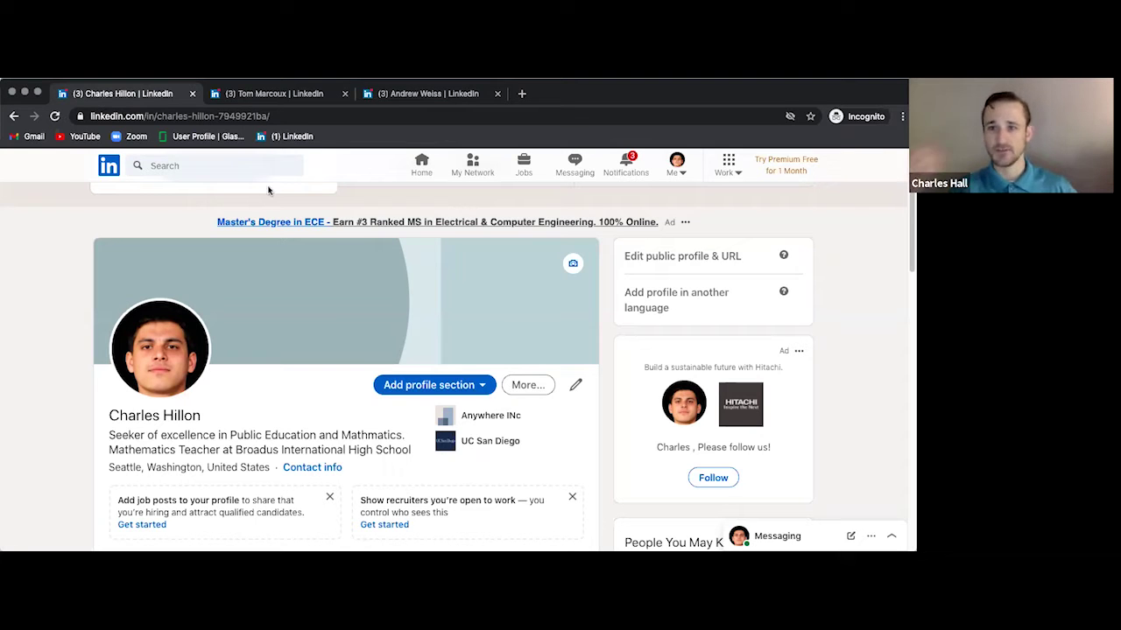
- Return to the home feed and scroll through the posts, ending back at the top
click(423, 162)
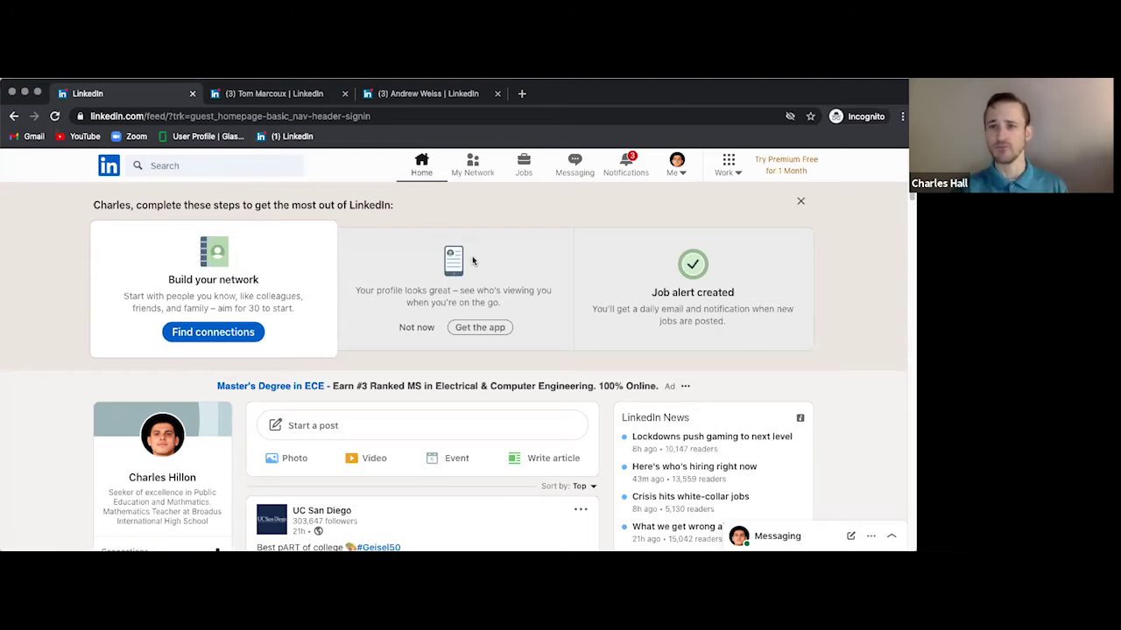
scroll(486, 308, down, 5)
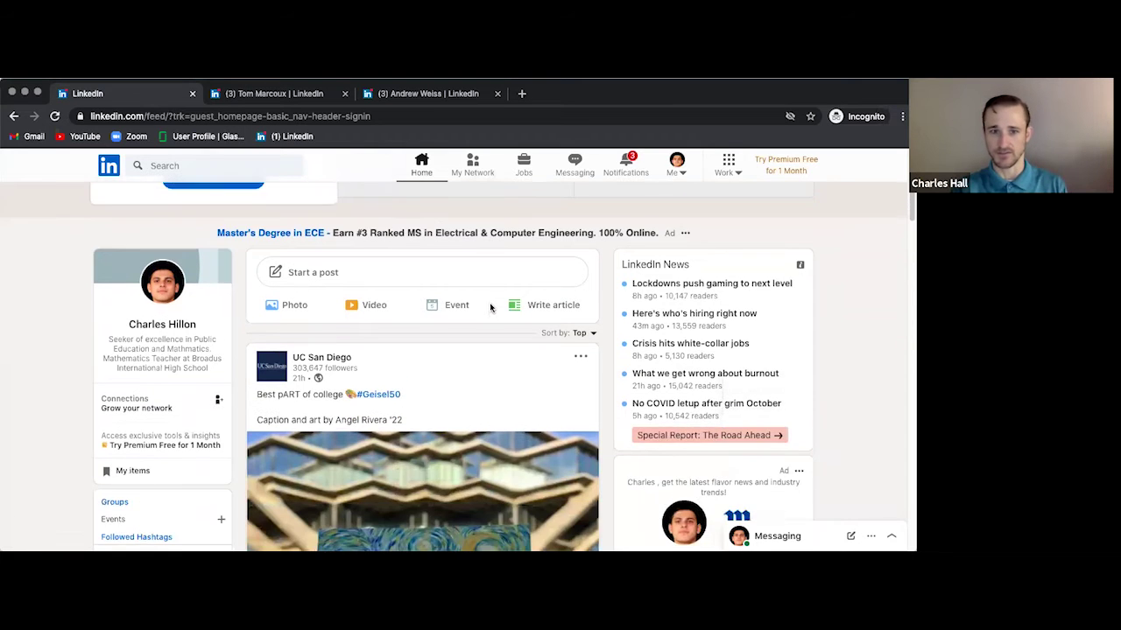
scroll(490, 308, down, 4)
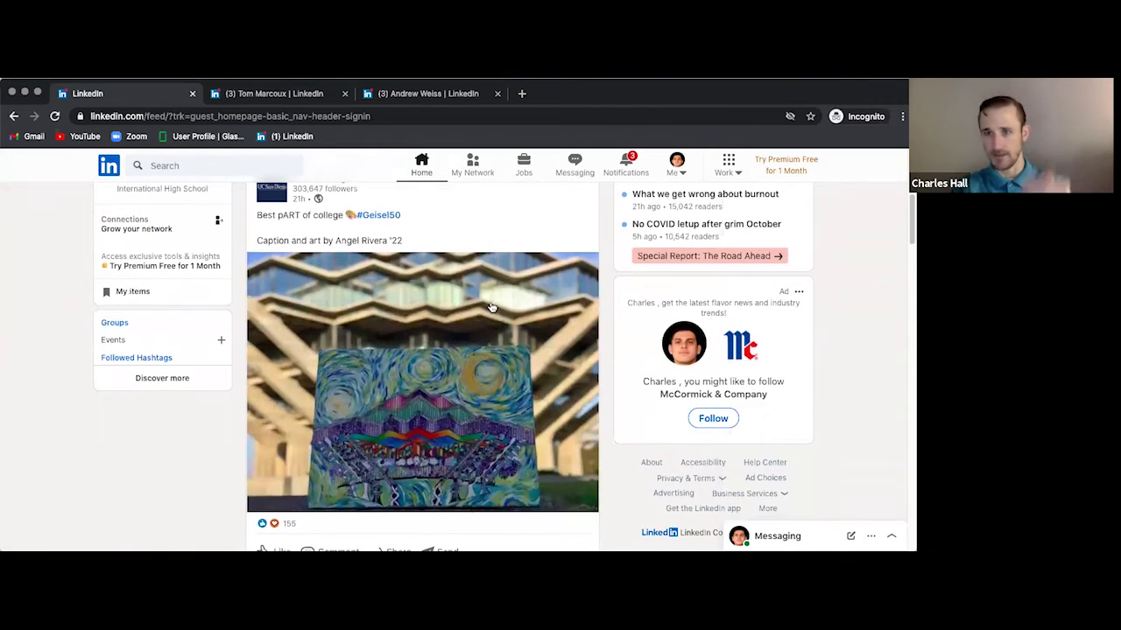
scroll(491, 307, down, 7)
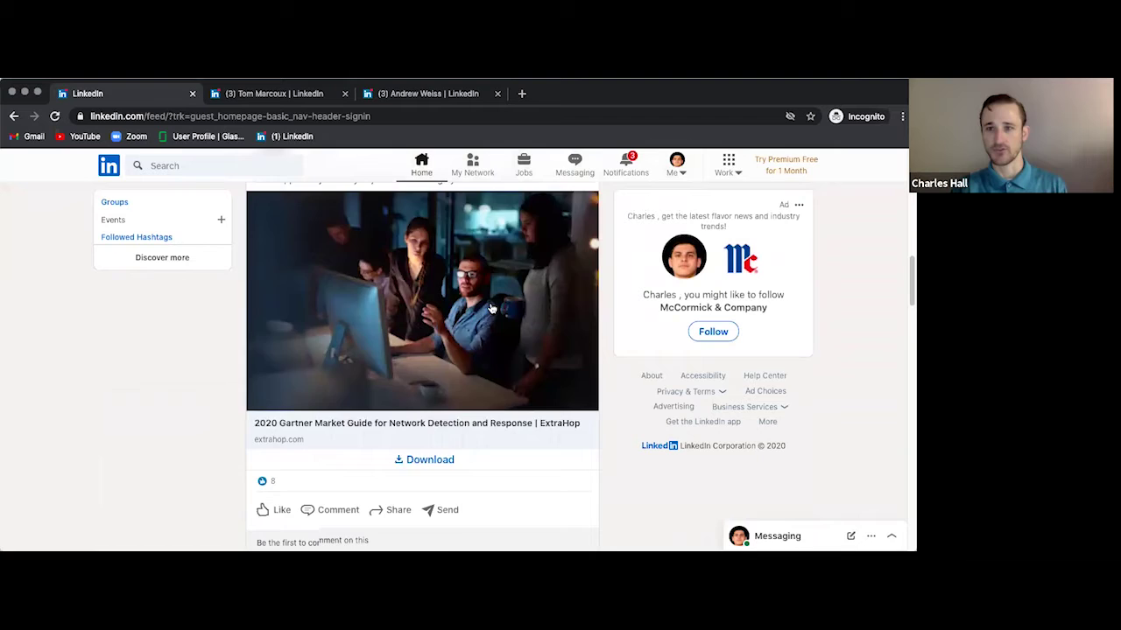
scroll(490, 307, up, 8)
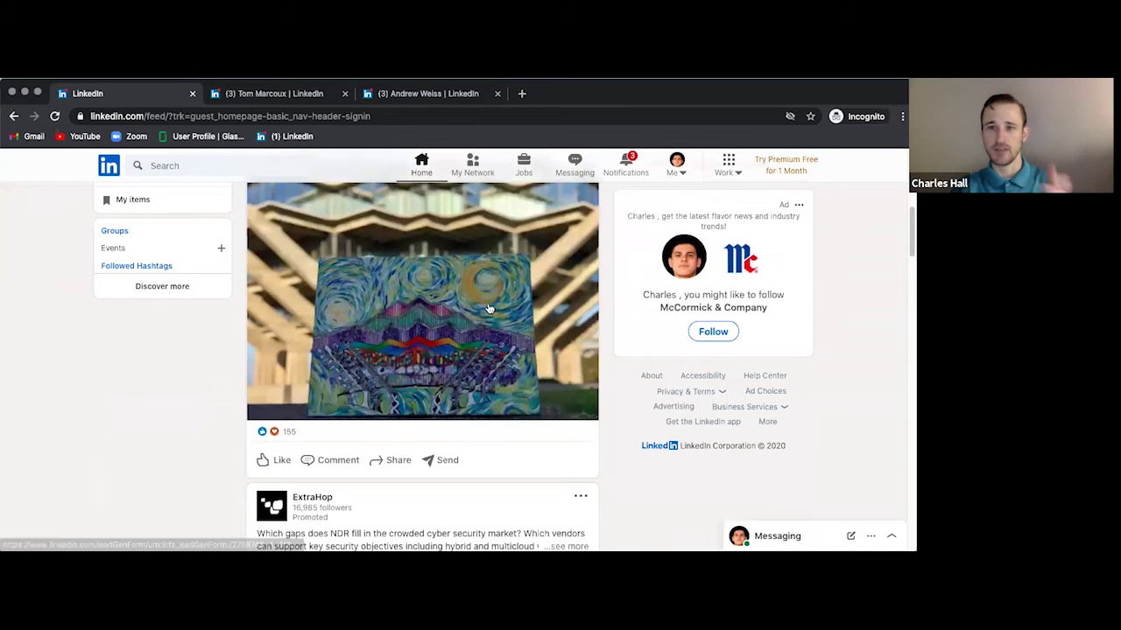
scroll(488, 307, up, 4)
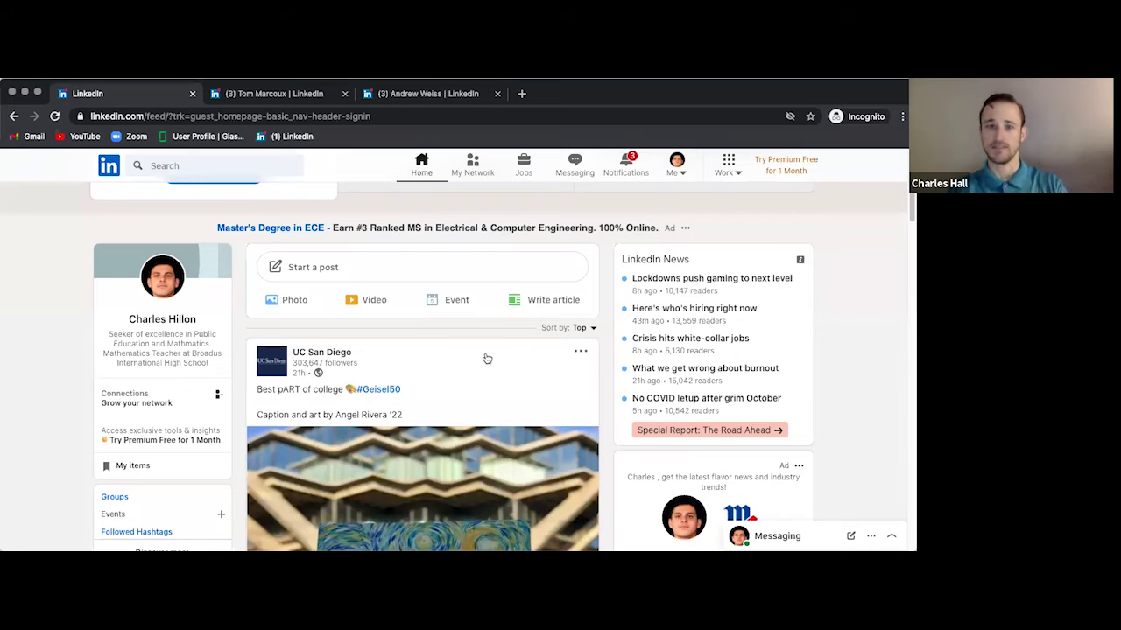
scroll(486, 357, down, 2)
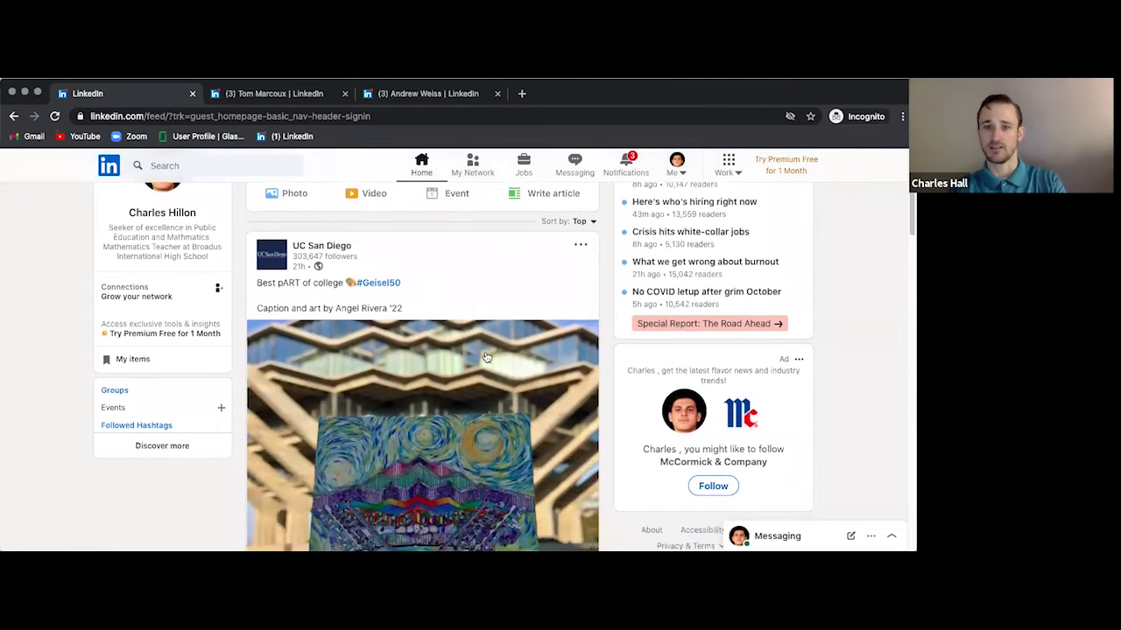
scroll(487, 355, down, 2)
scroll(489, 360, up, 4)
scroll(488, 361, up, 2)
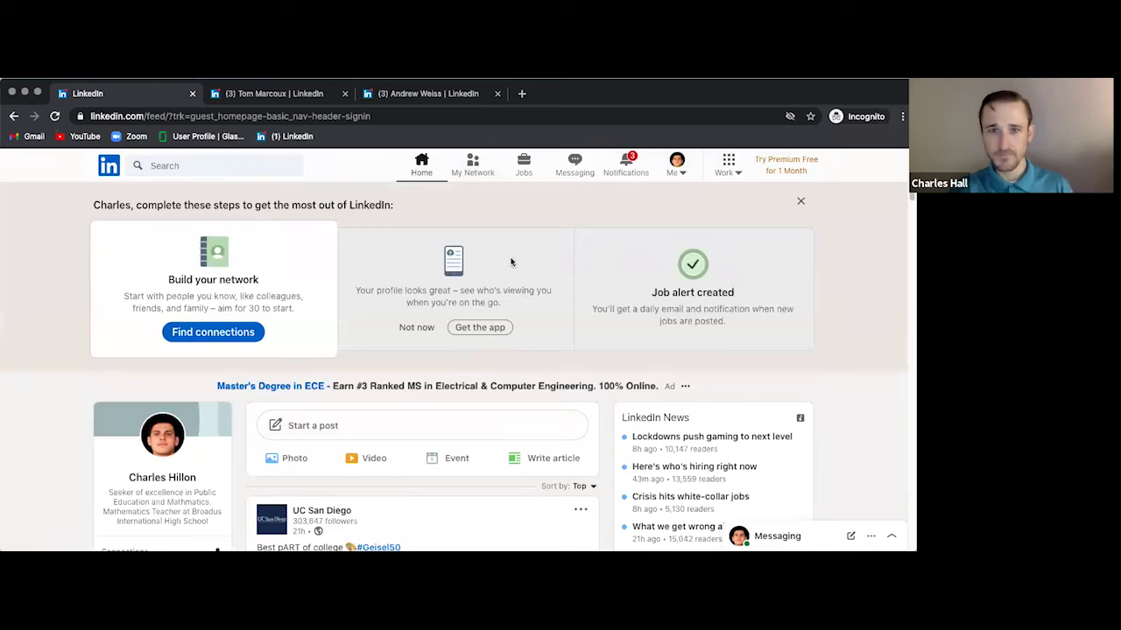
- Go to your own profile from the Me menu and scroll past the About summary
click(676, 163)
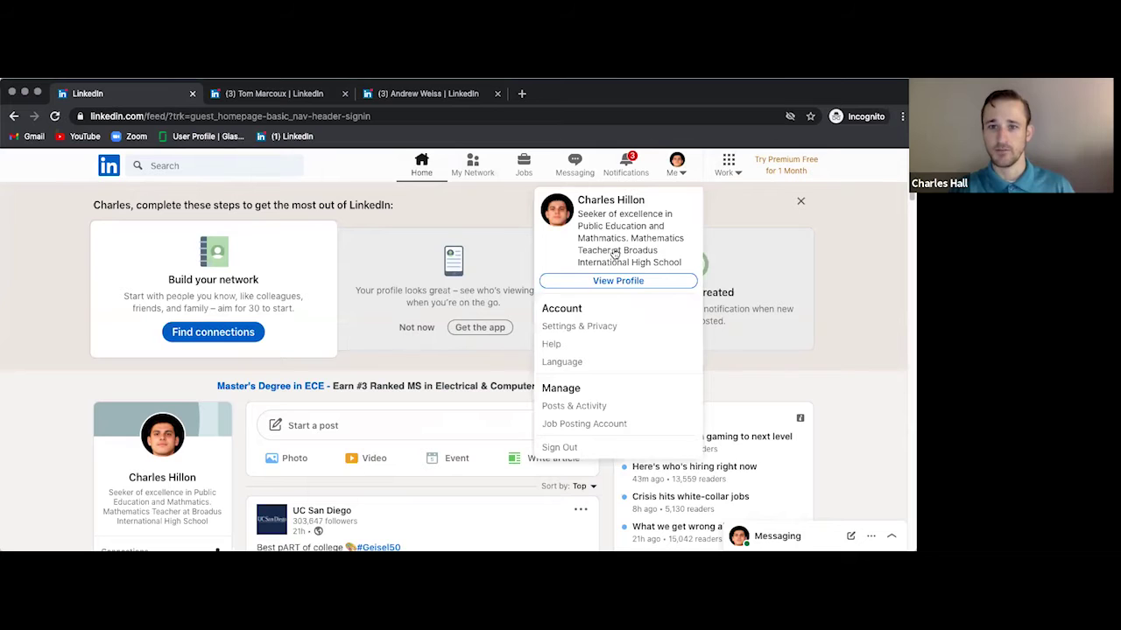
click(618, 281)
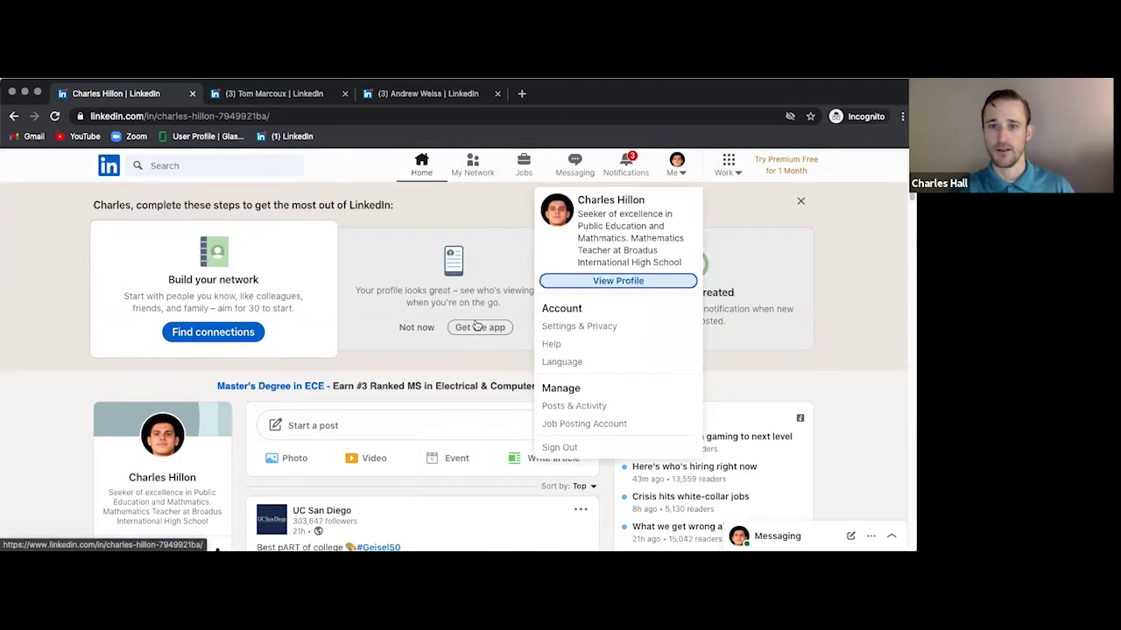
scroll(568, 333, down, 4)
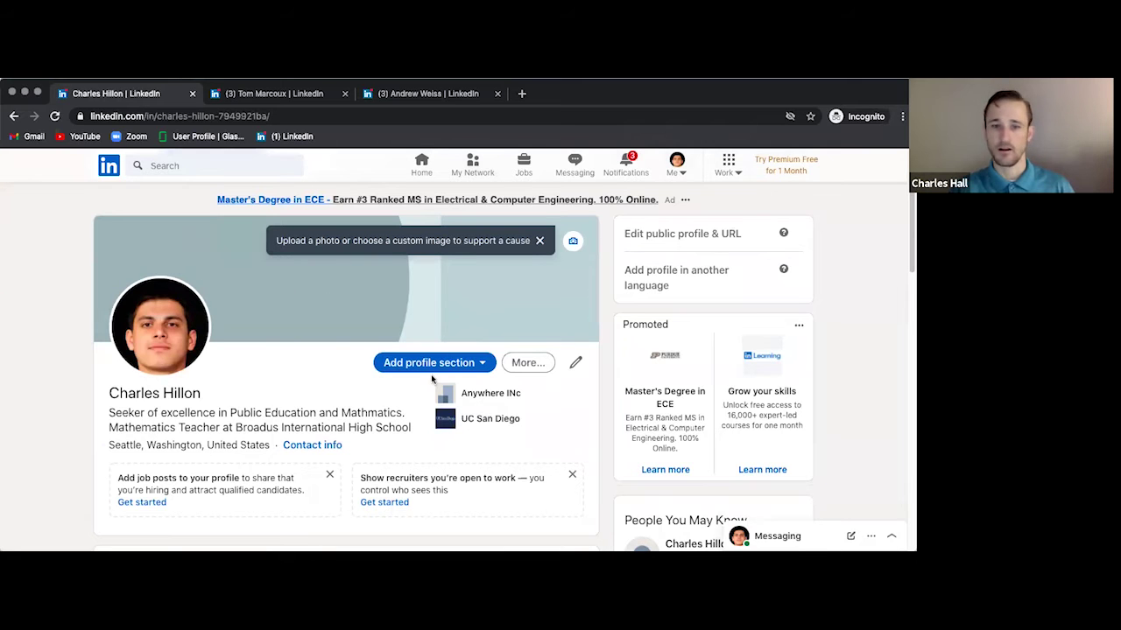
scroll(292, 312, down, 1)
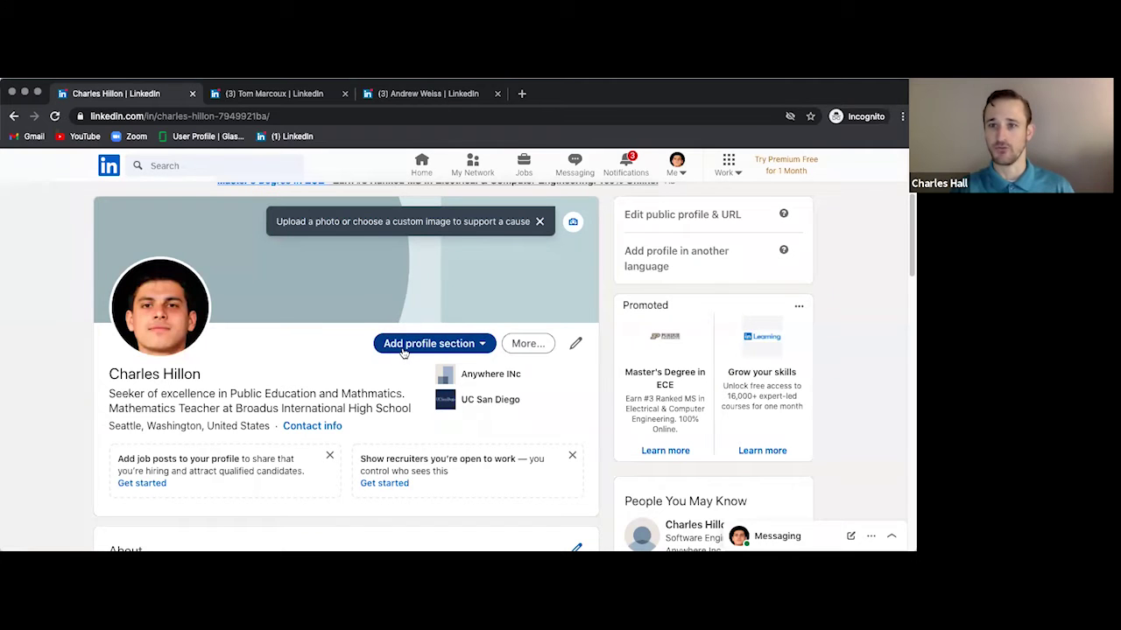
scroll(452, 359, down, 1)
scroll(520, 401, down, 2)
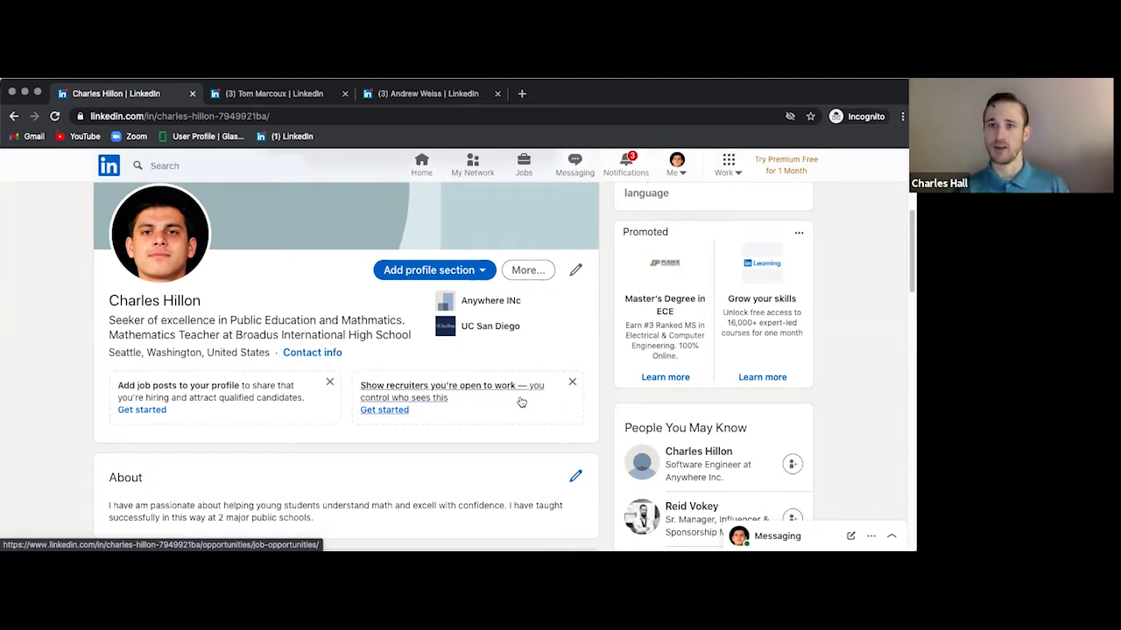
- Open Add profile section and expand the Accomplishments and Background groups
click(456, 273)
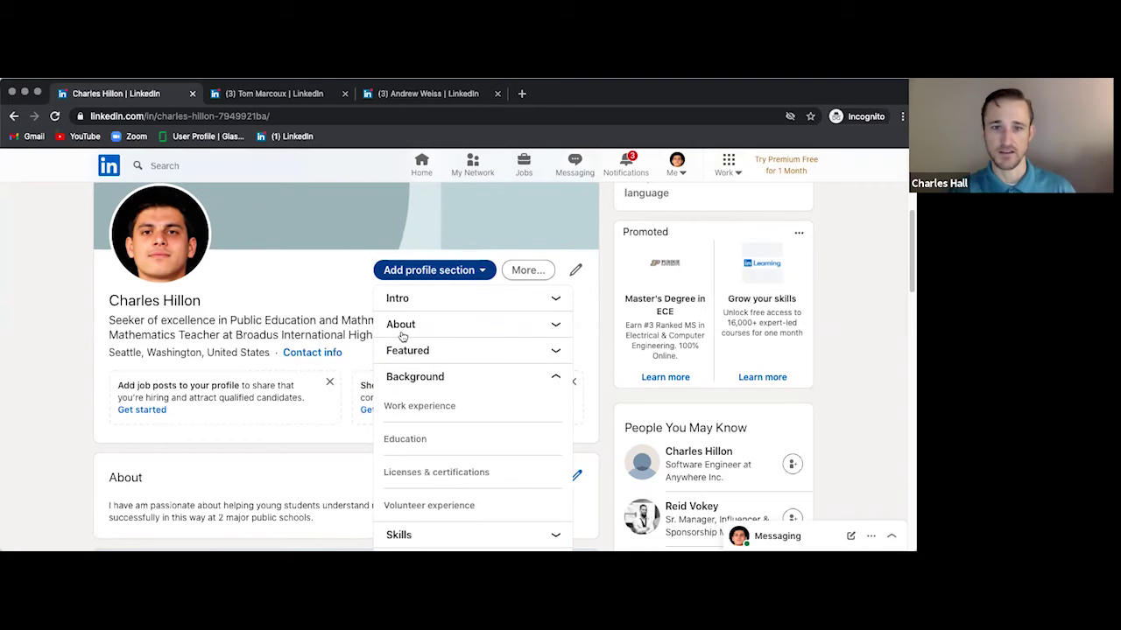
scroll(458, 386, down, 1)
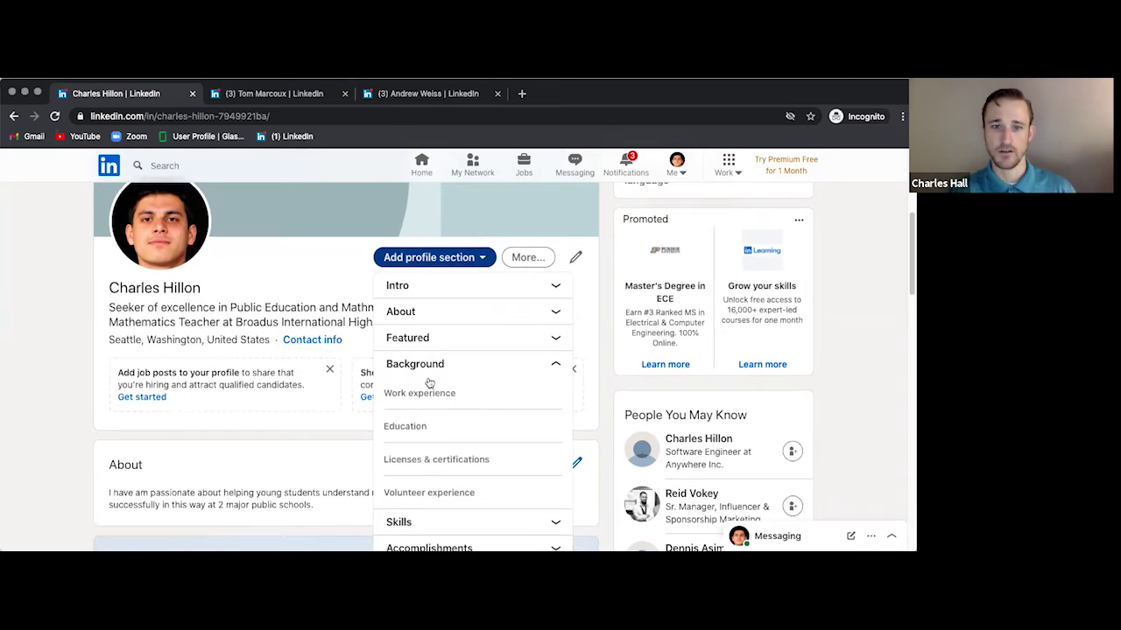
scroll(429, 383, down, 5)
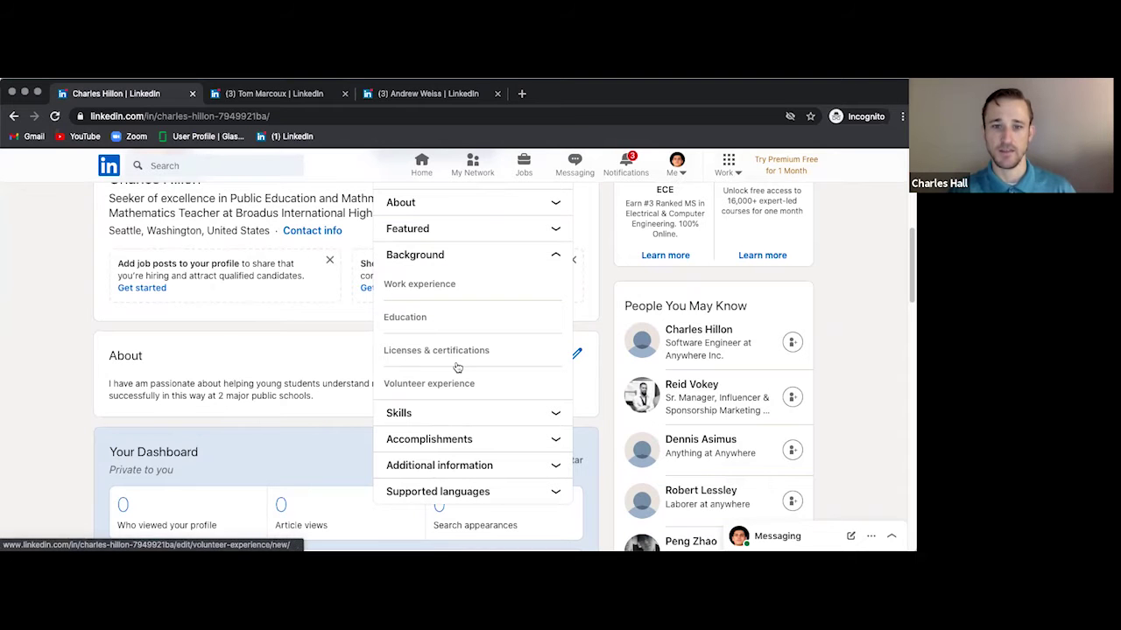
scroll(437, 394, down, 1)
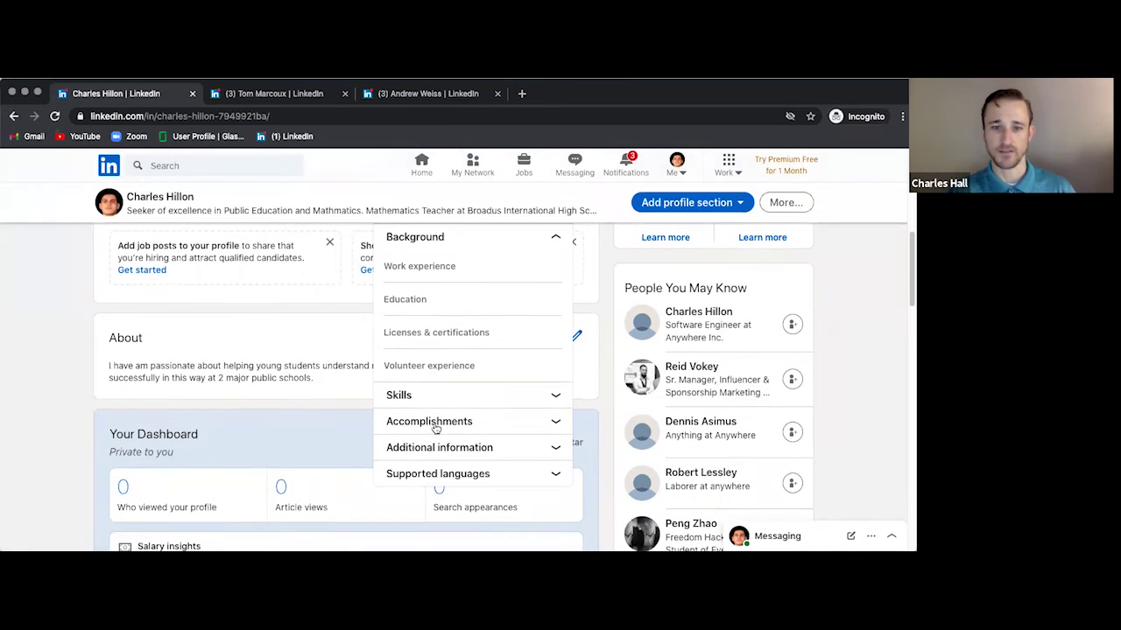
click(429, 424)
scroll(437, 416, down, 2)
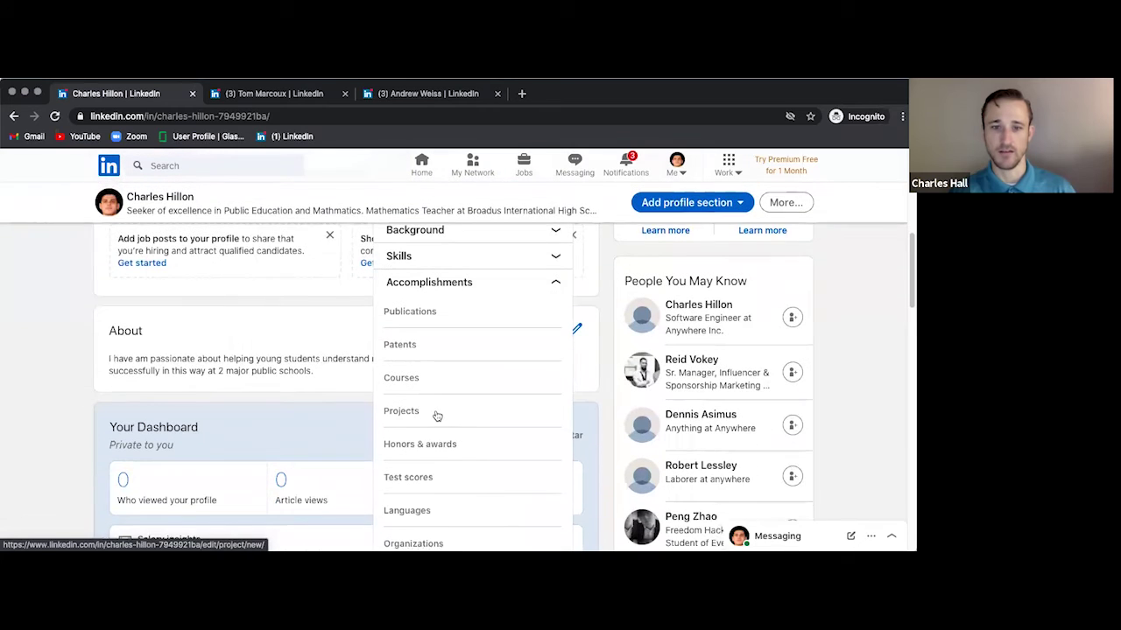
scroll(429, 435, up, 5)
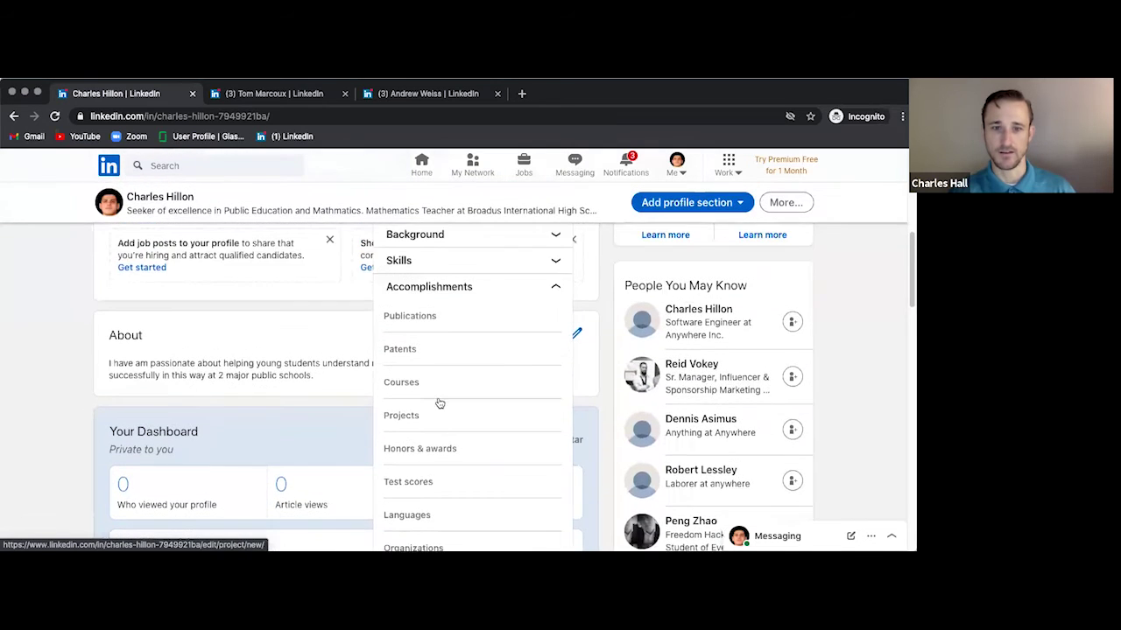
click(435, 425)
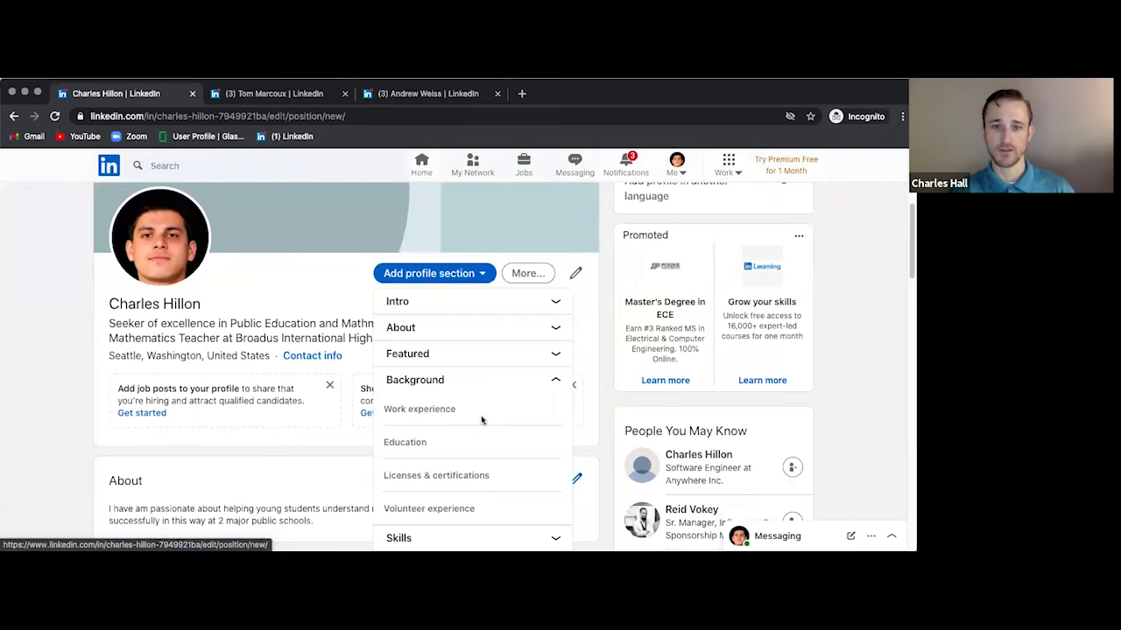
- Open the Work experience form and look over its title, company, location and date fields
click(480, 418)
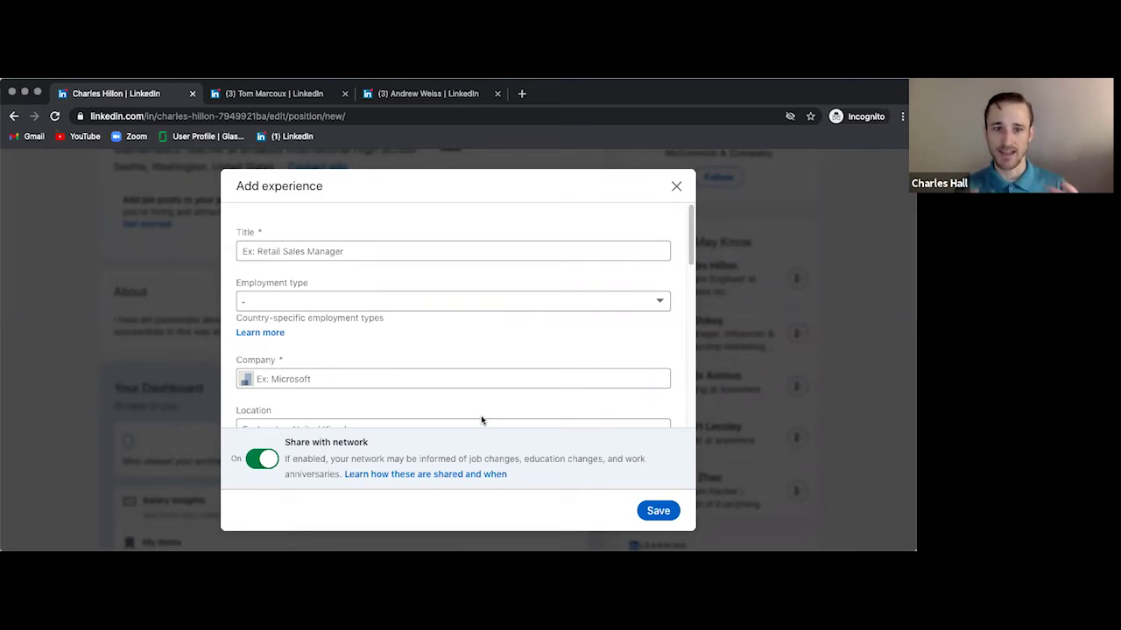
scroll(402, 337, down, 1)
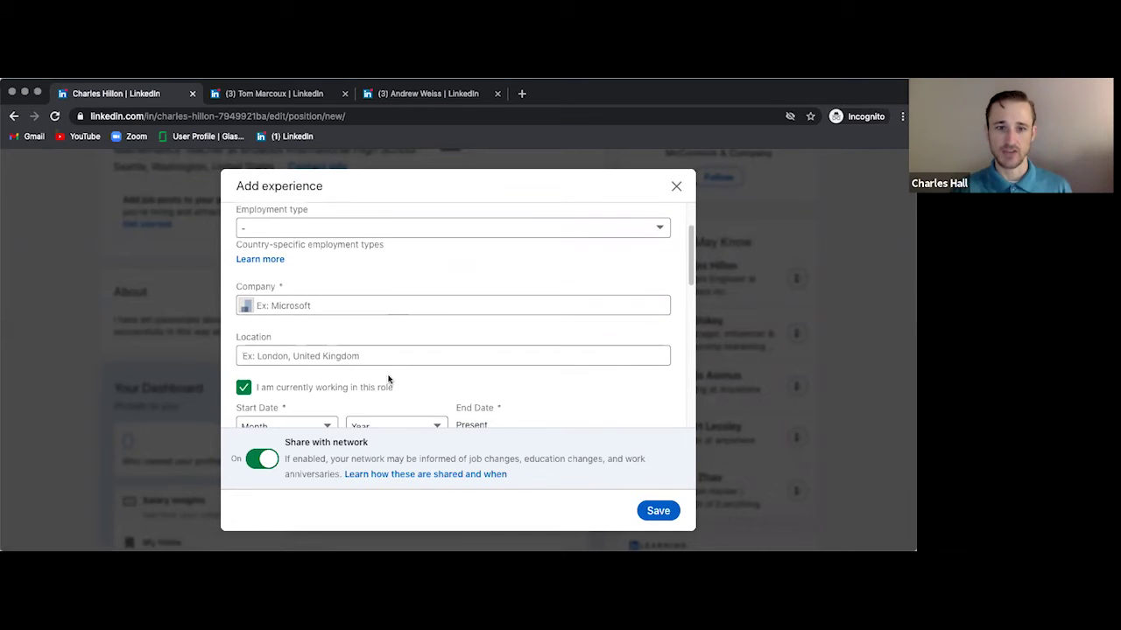
scroll(312, 400, down, 3)
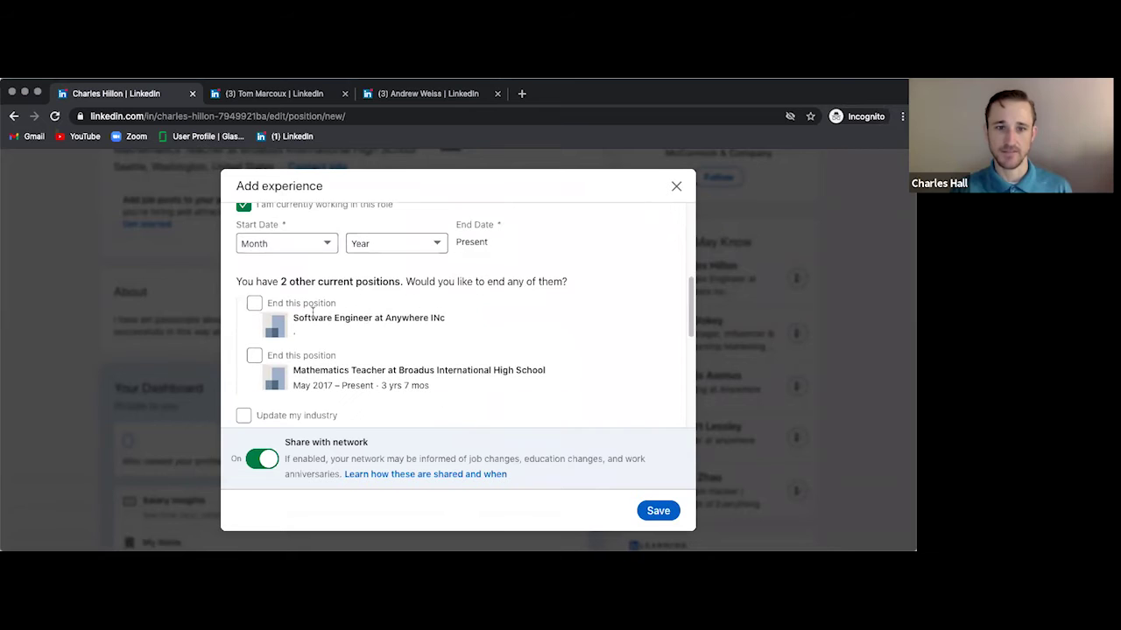
scroll(316, 350, down, 3)
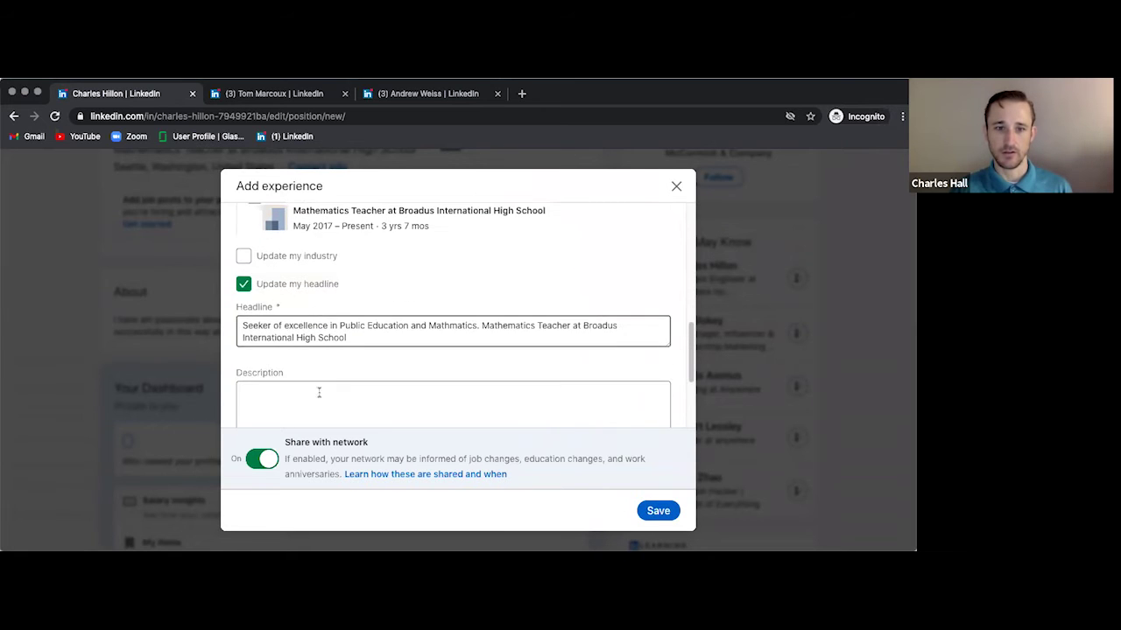
scroll(355, 388, down, 1)
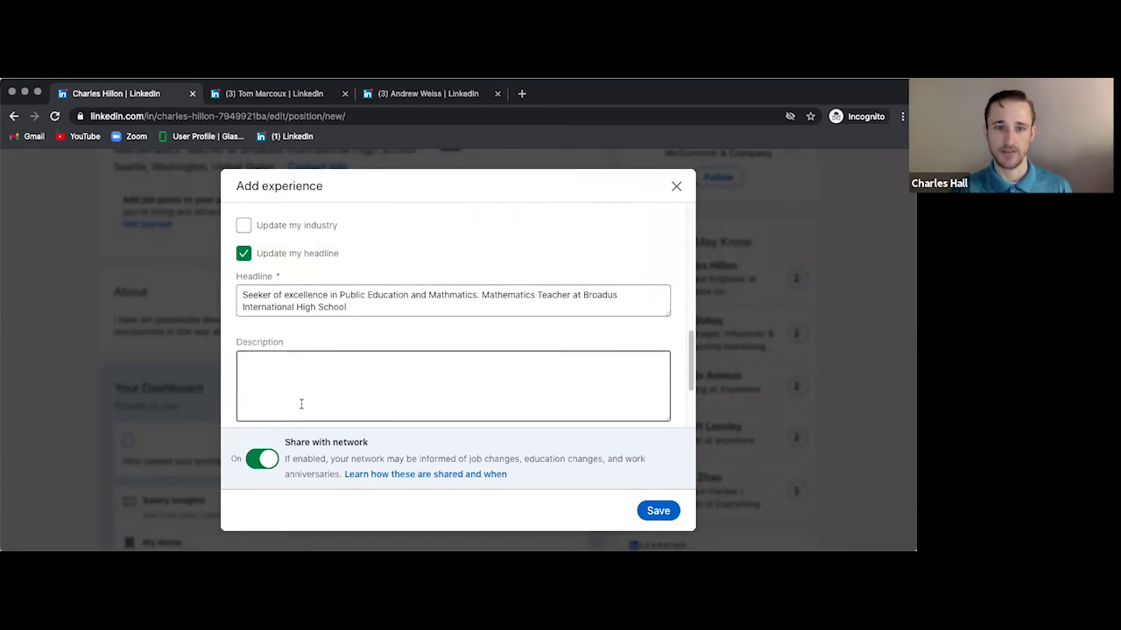
scroll(303, 377, down, 1)
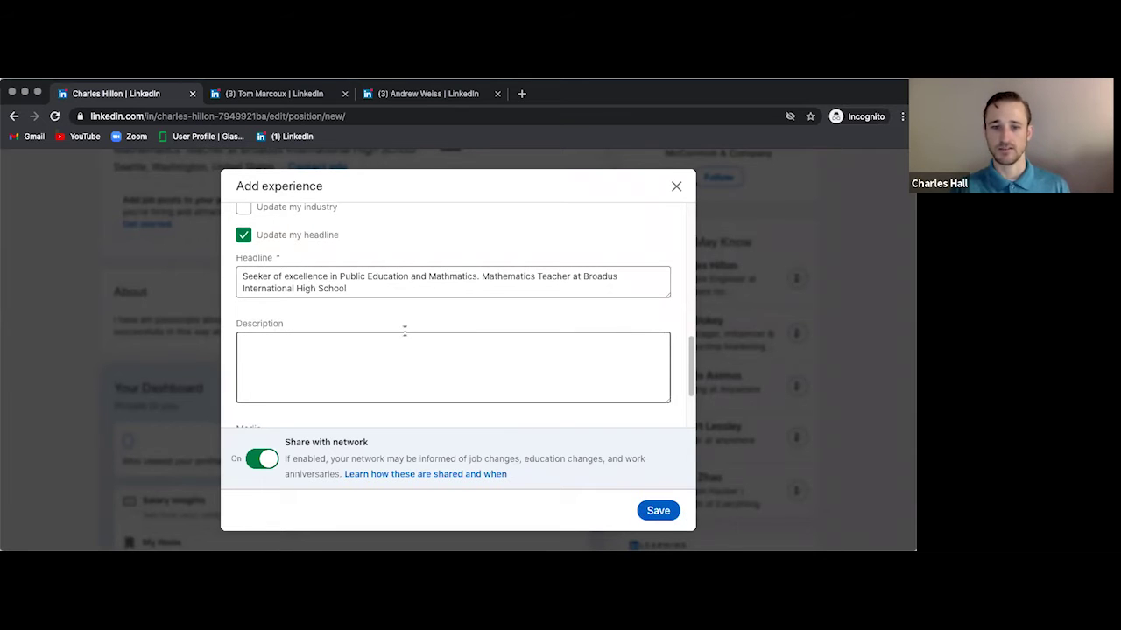
scroll(401, 326, up, 10)
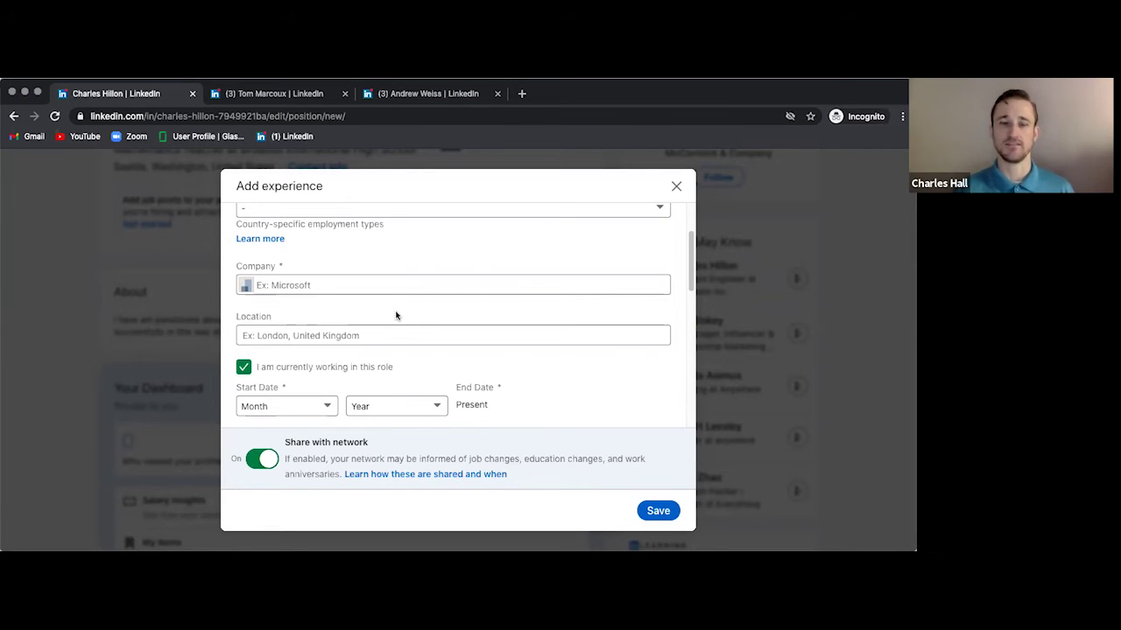
scroll(393, 317, up, 3)
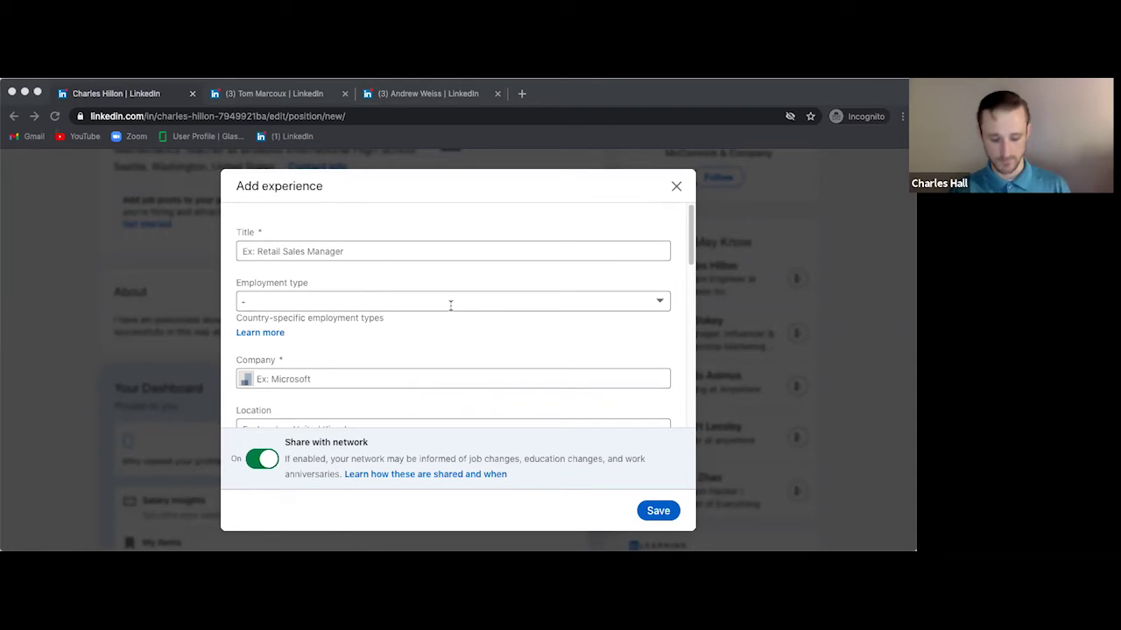
- Enter the title Software Engineer and set employment type to Full-time
click(349, 251)
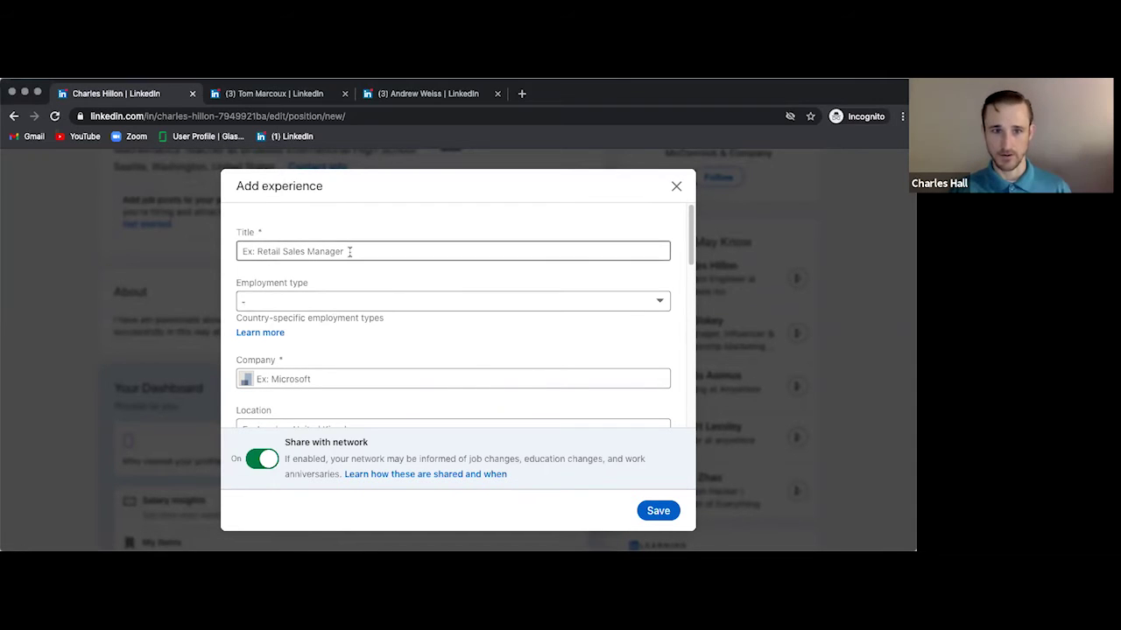
text(Software Engineer)
click(291, 301)
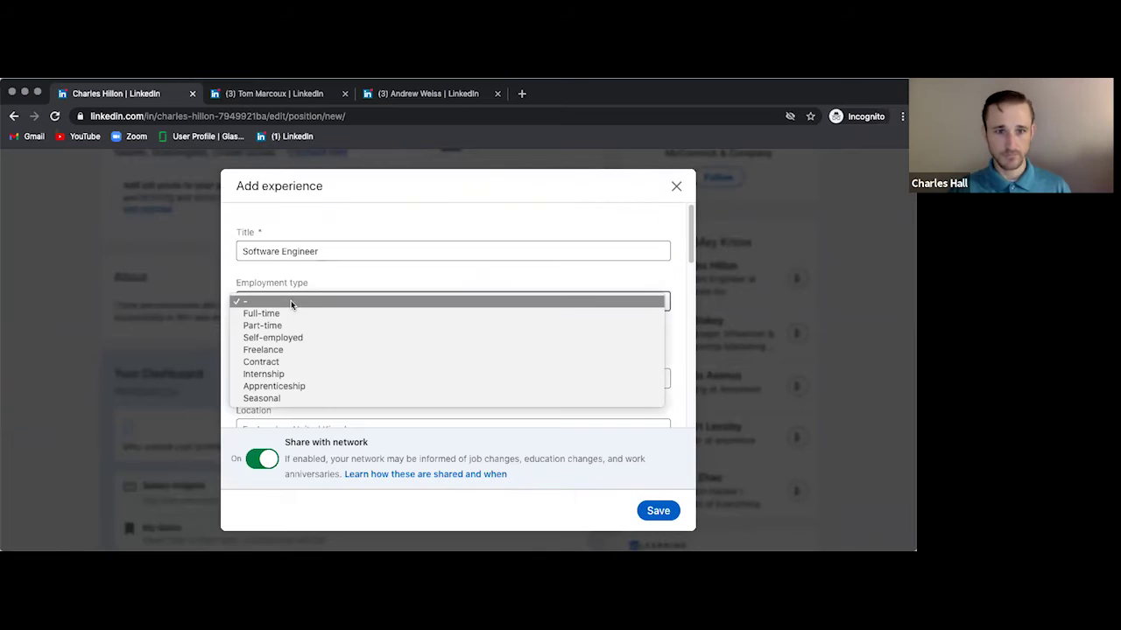
click(294, 311)
scroll(288, 337, down, 1)
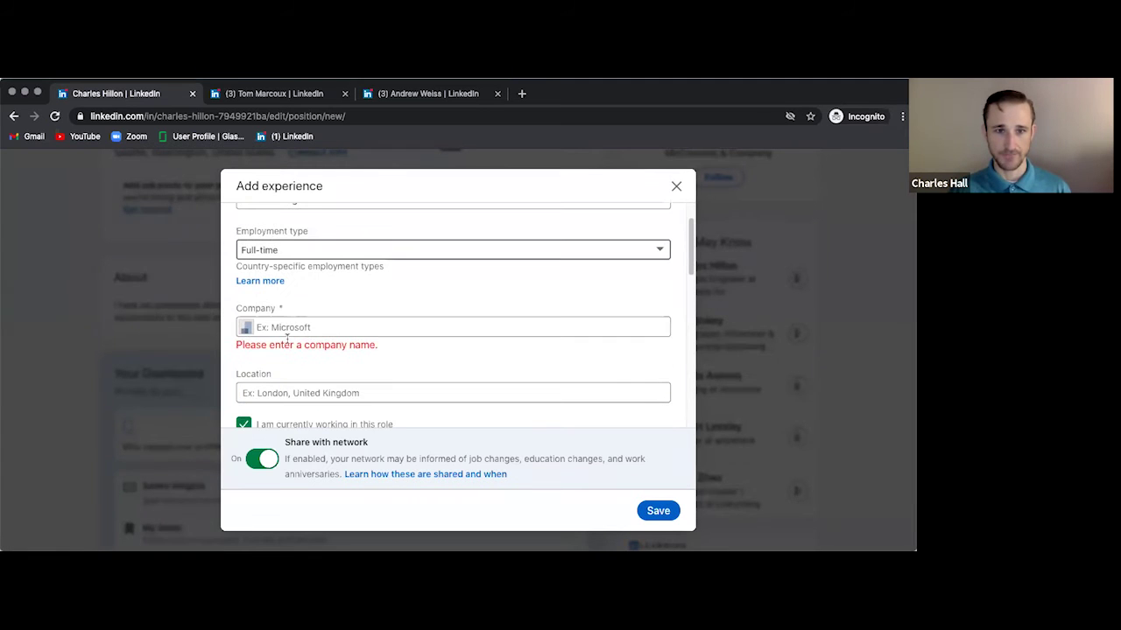
- Set the company to Amazon from the suggestion list
click(289, 331)
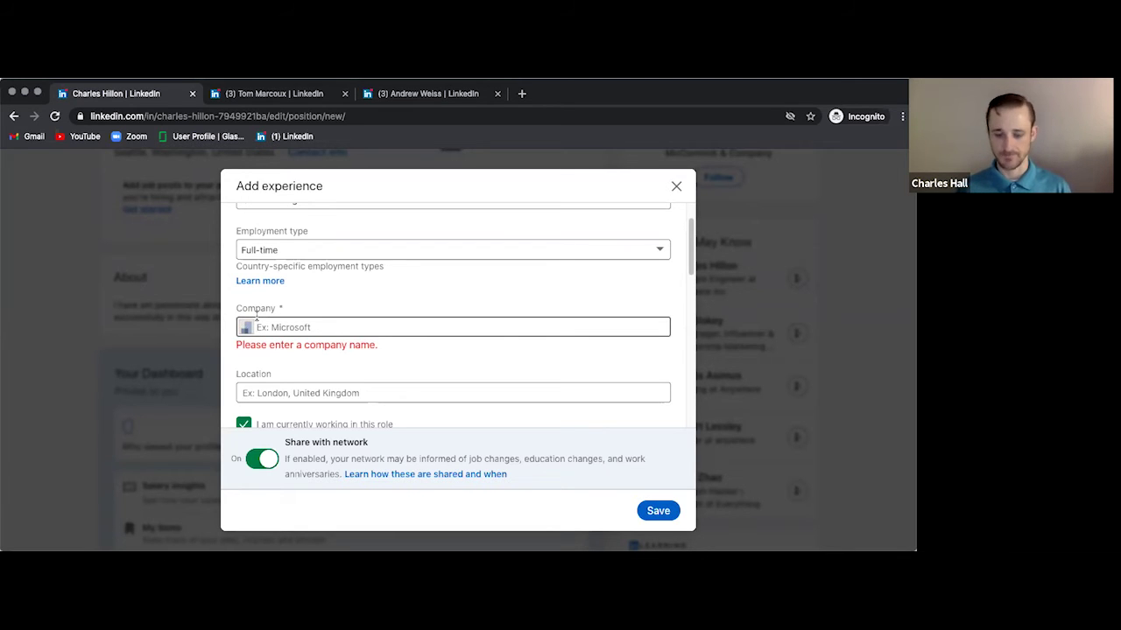
text(Amazon)
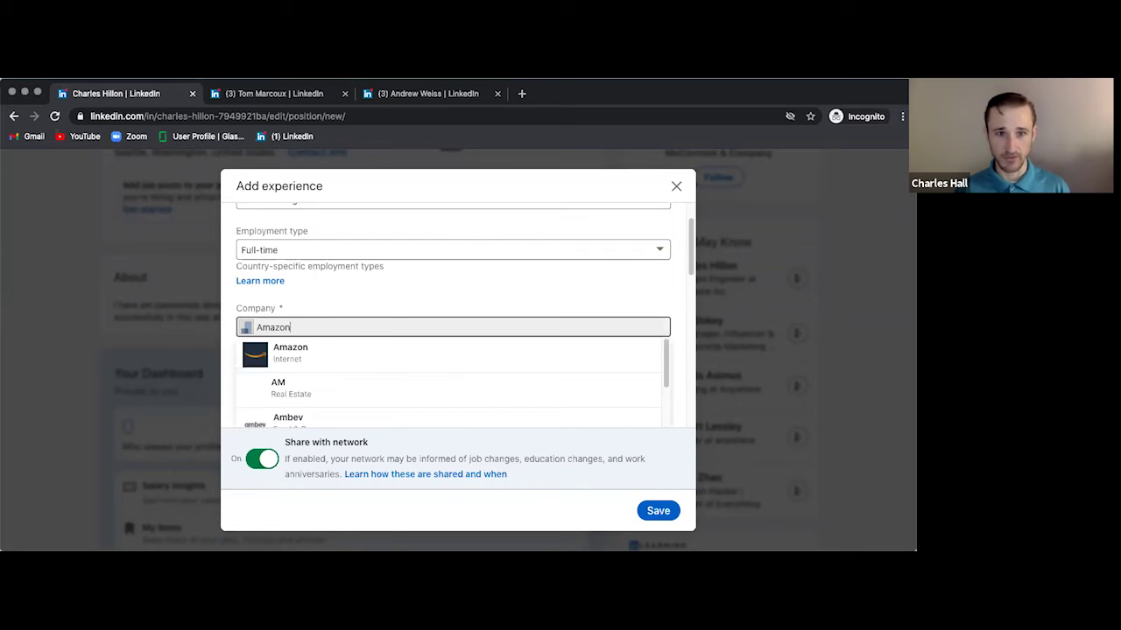
click(415, 355)
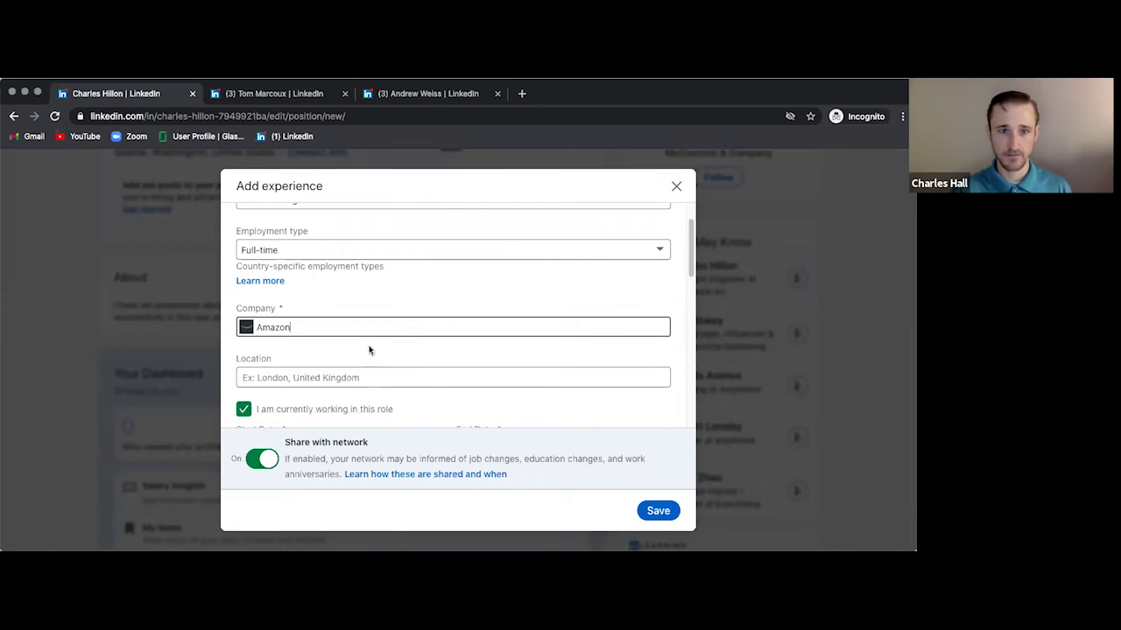
scroll(289, 359, down, 2)
scroll(320, 330, down, 1)
click(316, 302)
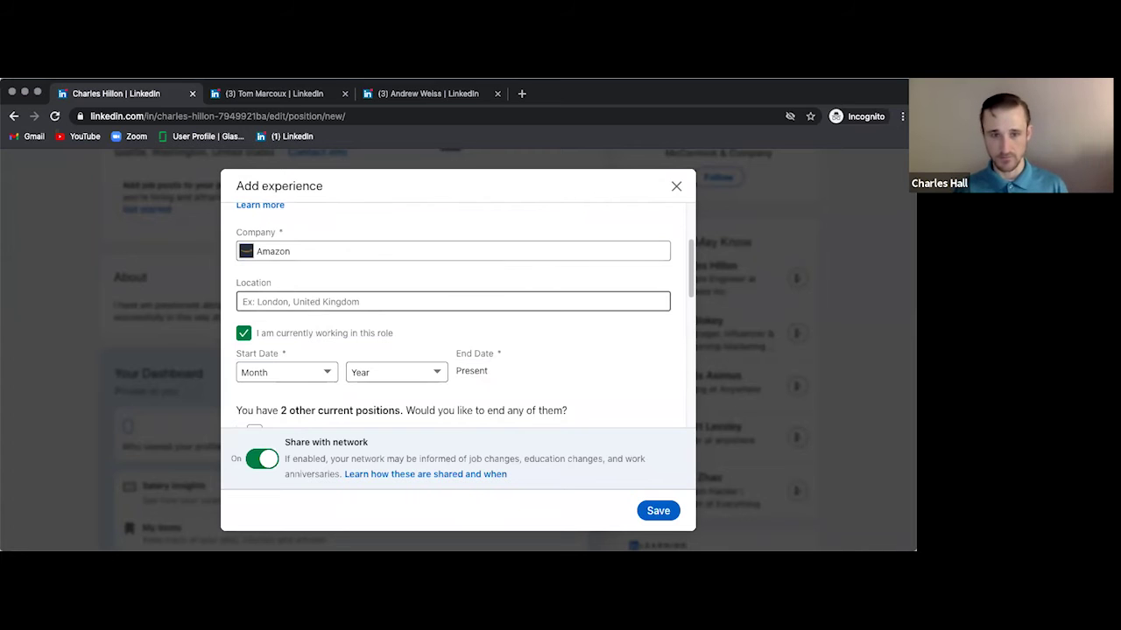
- Set location Seattle, Washington, United States and start date January 2015
text(Seattl)
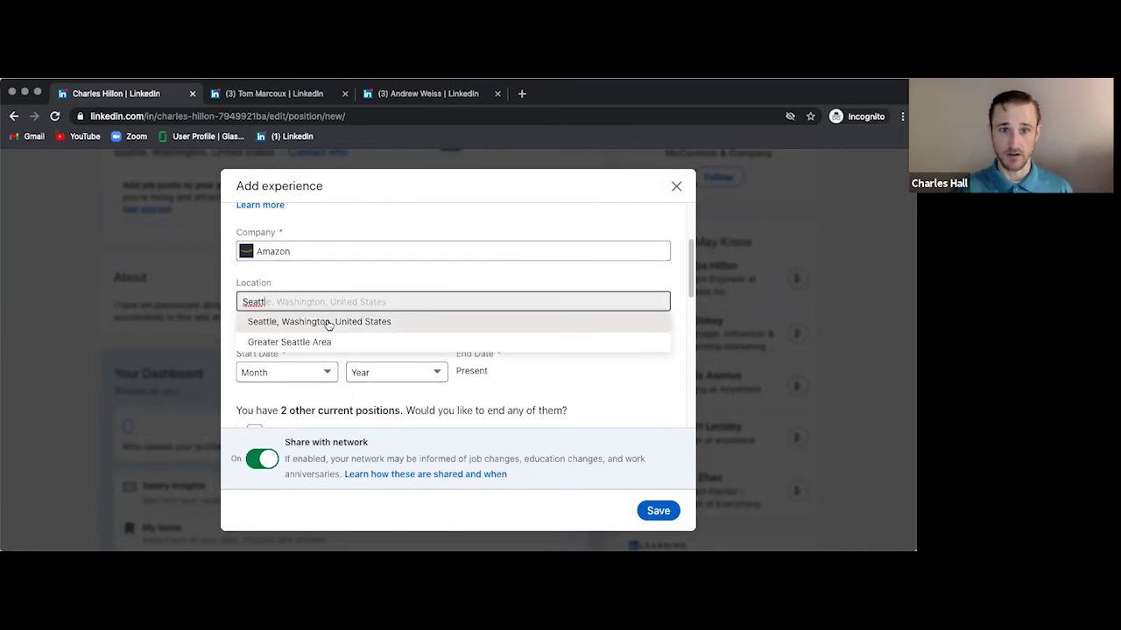
click(324, 324)
scroll(358, 332, down, 1)
click(288, 306)
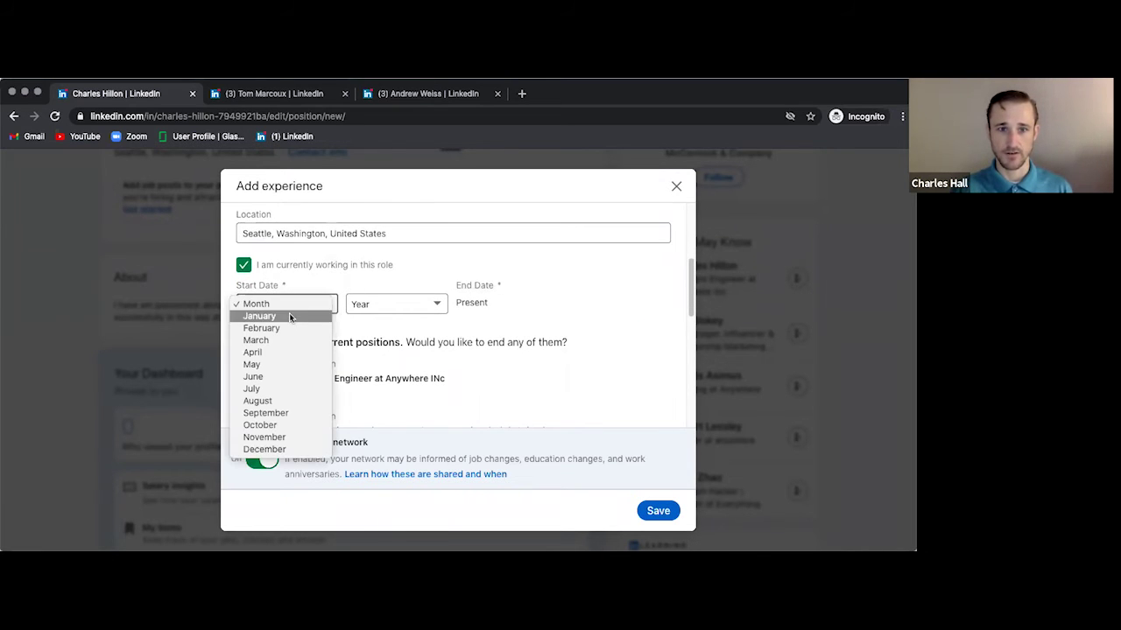
click(290, 316)
click(381, 305)
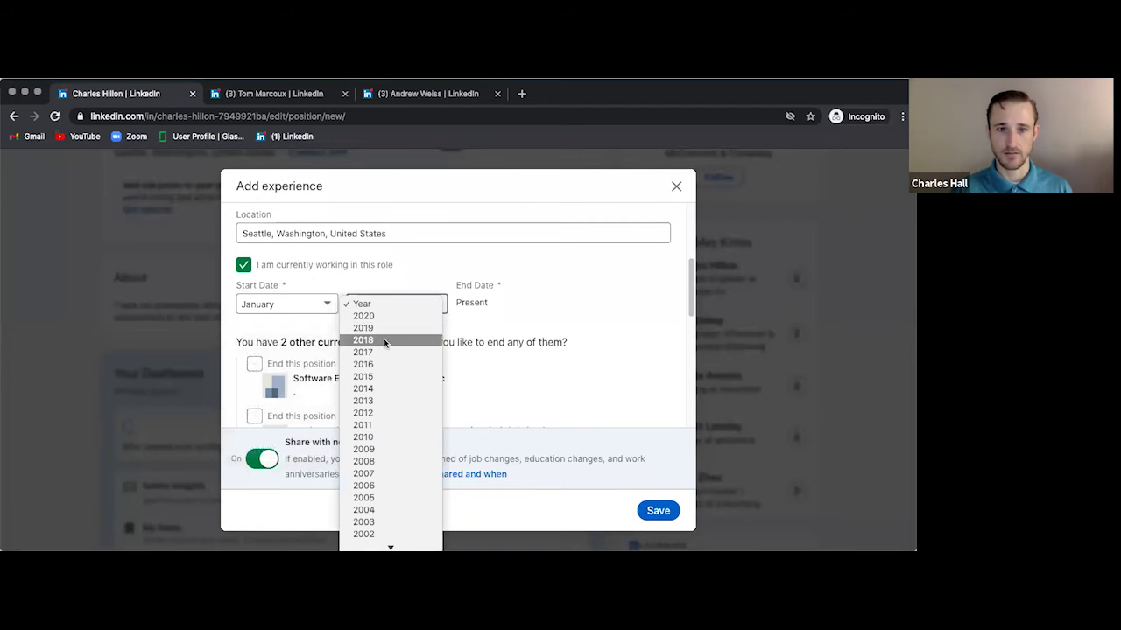
click(378, 375)
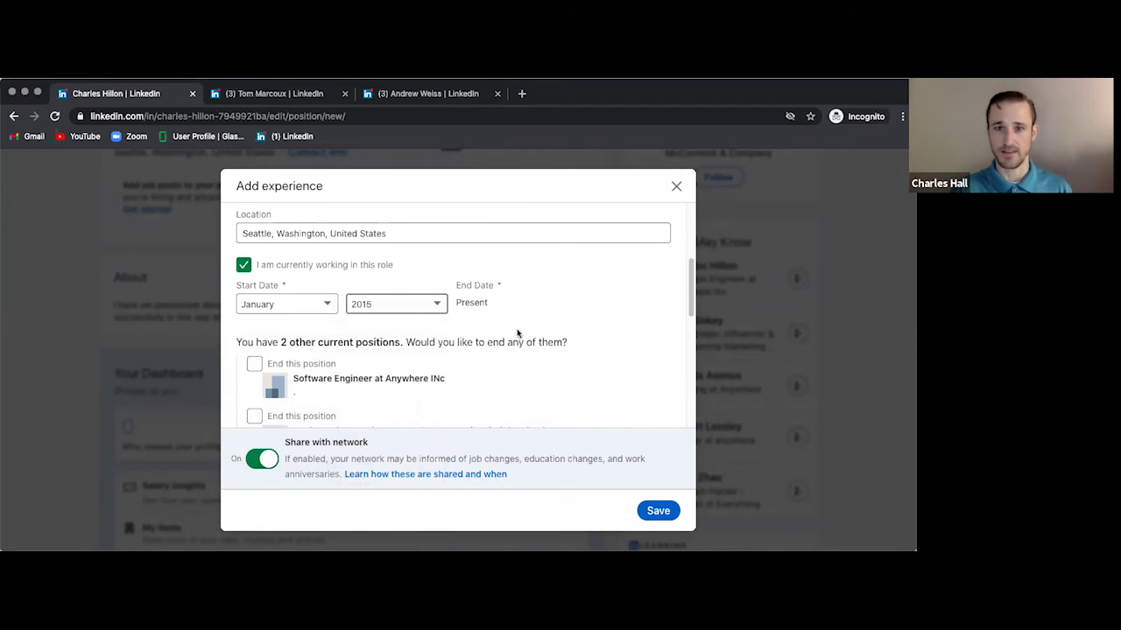
click(485, 331)
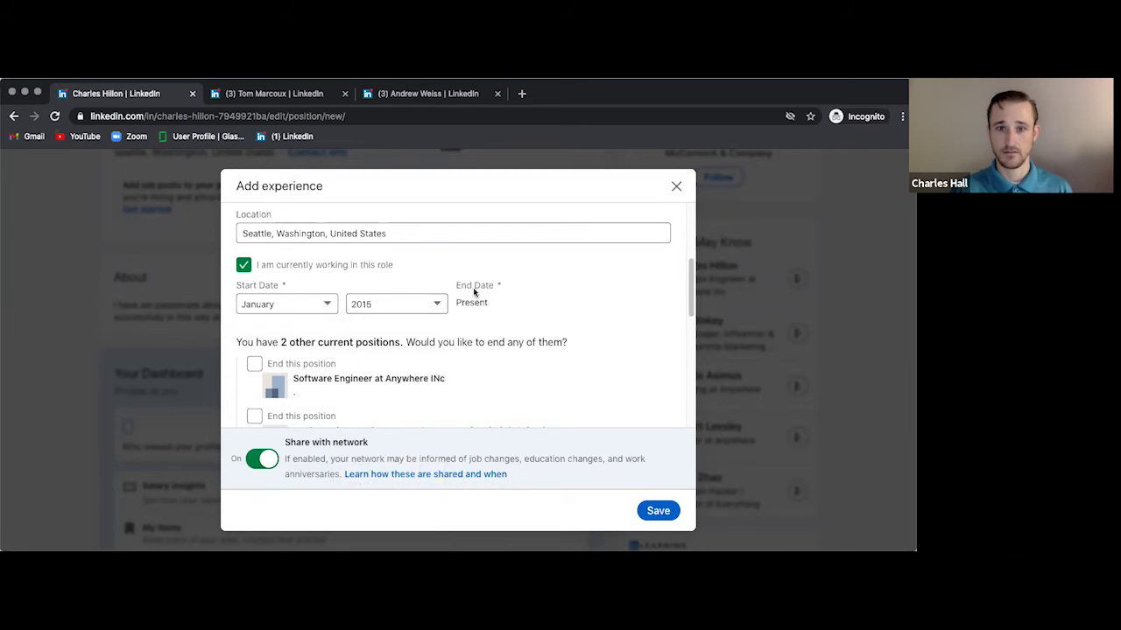
- Mark the role as no longer current with end date February 2018
click(244, 264)
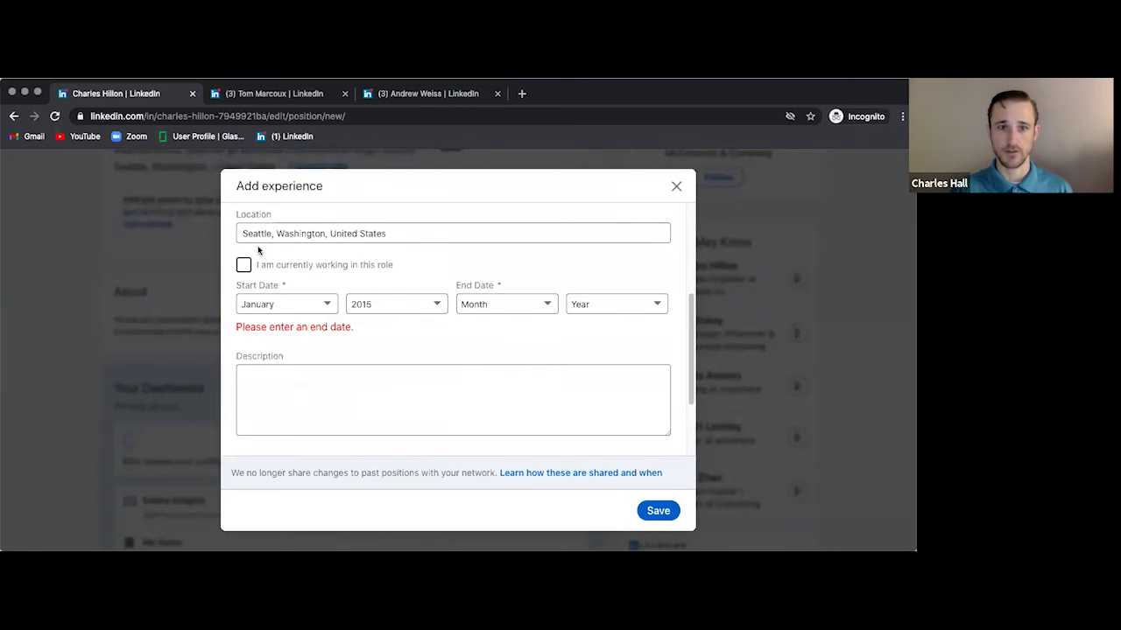
click(471, 313)
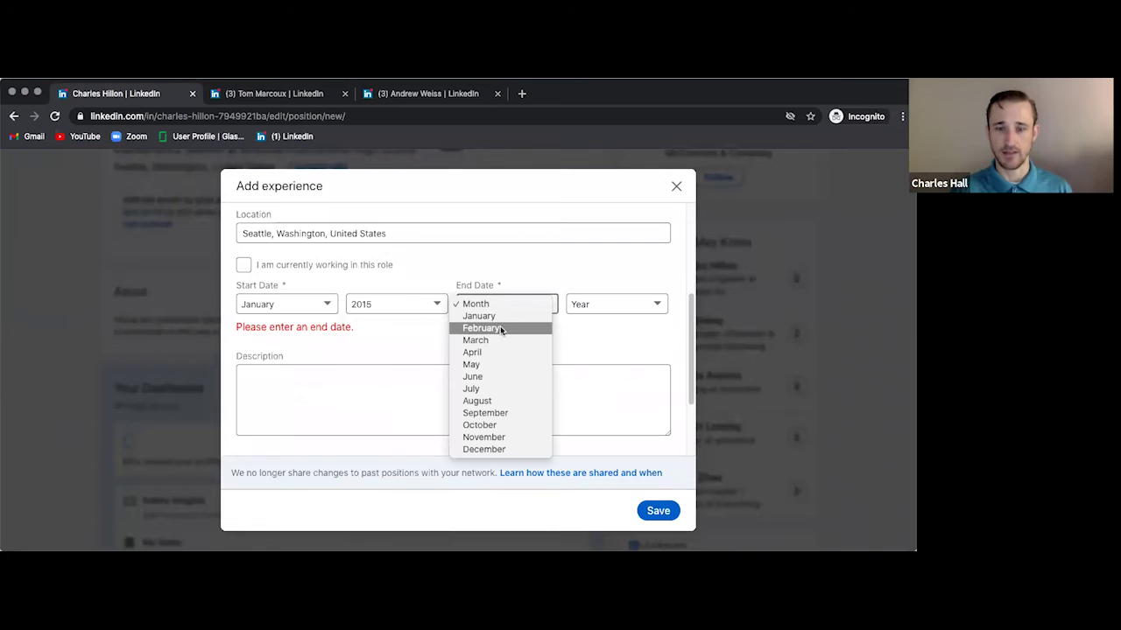
click(500, 327)
click(593, 304)
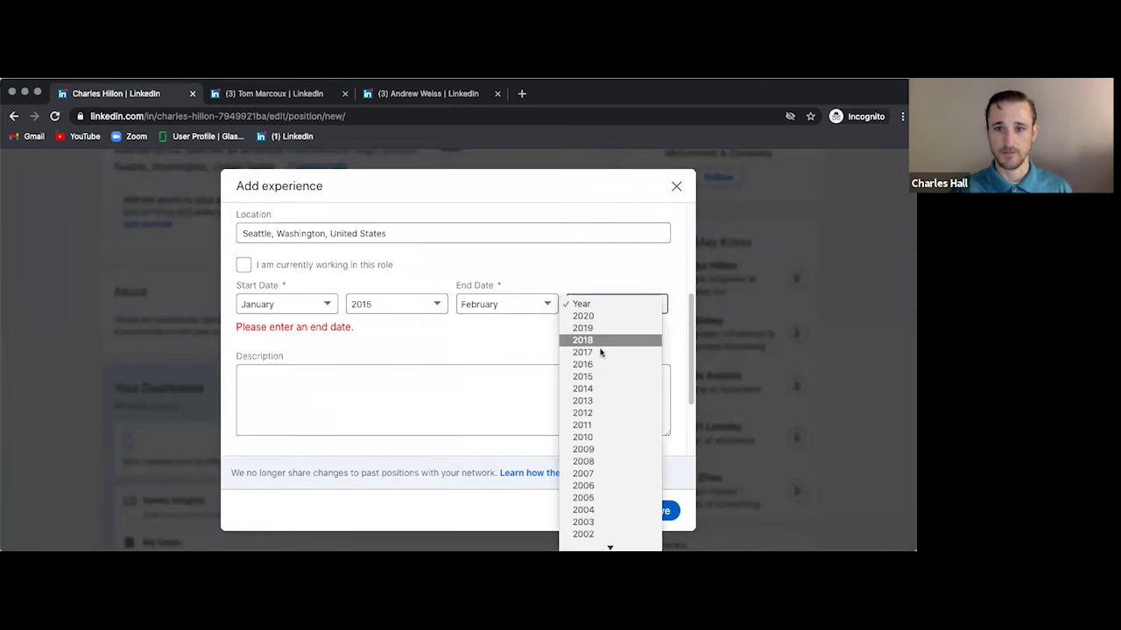
click(598, 342)
- Paste the three-line role description and review the completed form
click(296, 364)
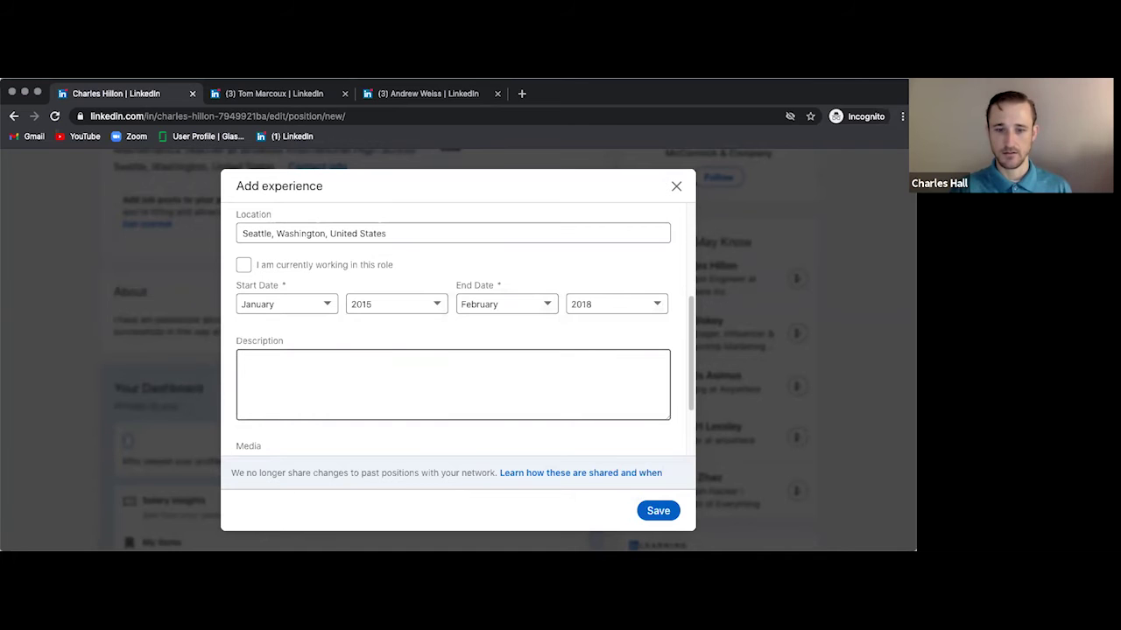
text(Directs software design and development Evaluates interface between hardware and software Advises customers regarding maintenance of software system)
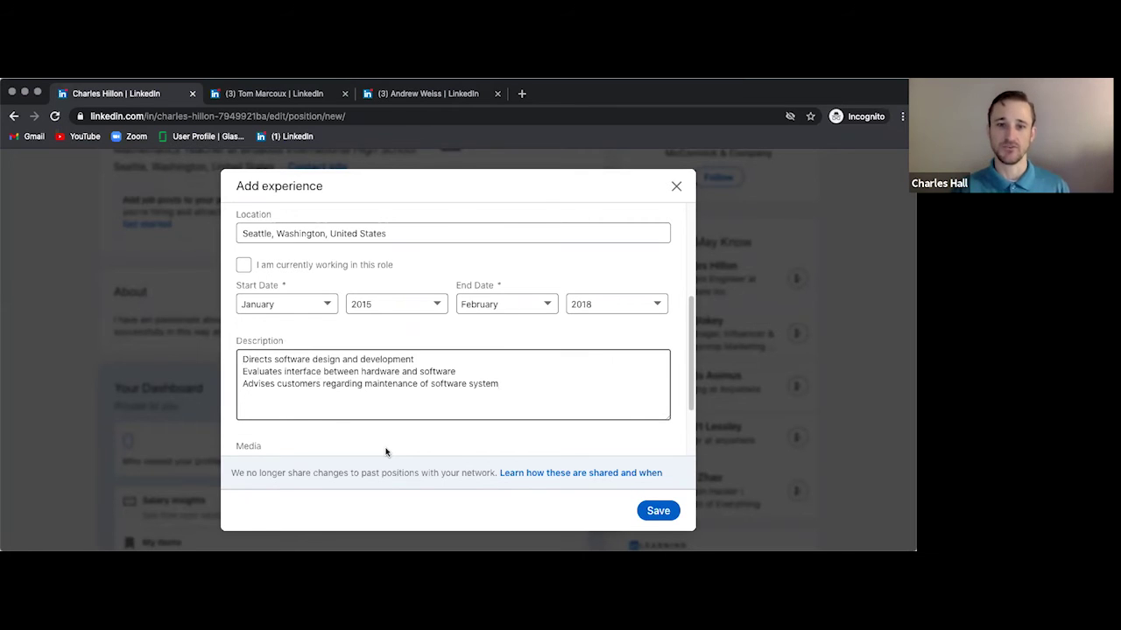
scroll(385, 452, down, 2)
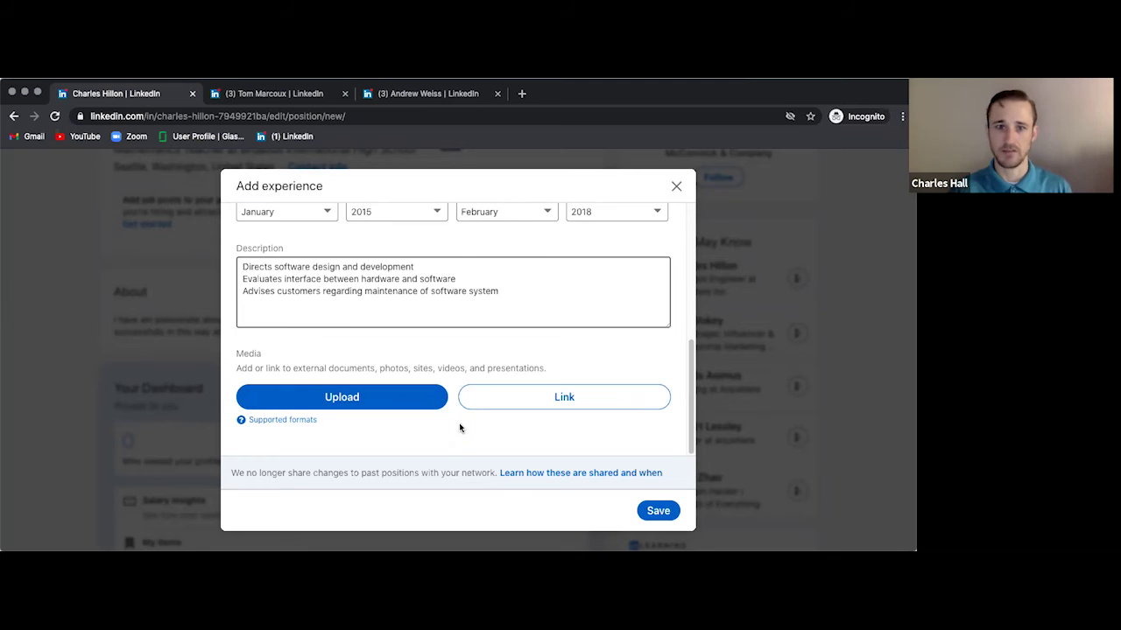
scroll(456, 424, up, 3)
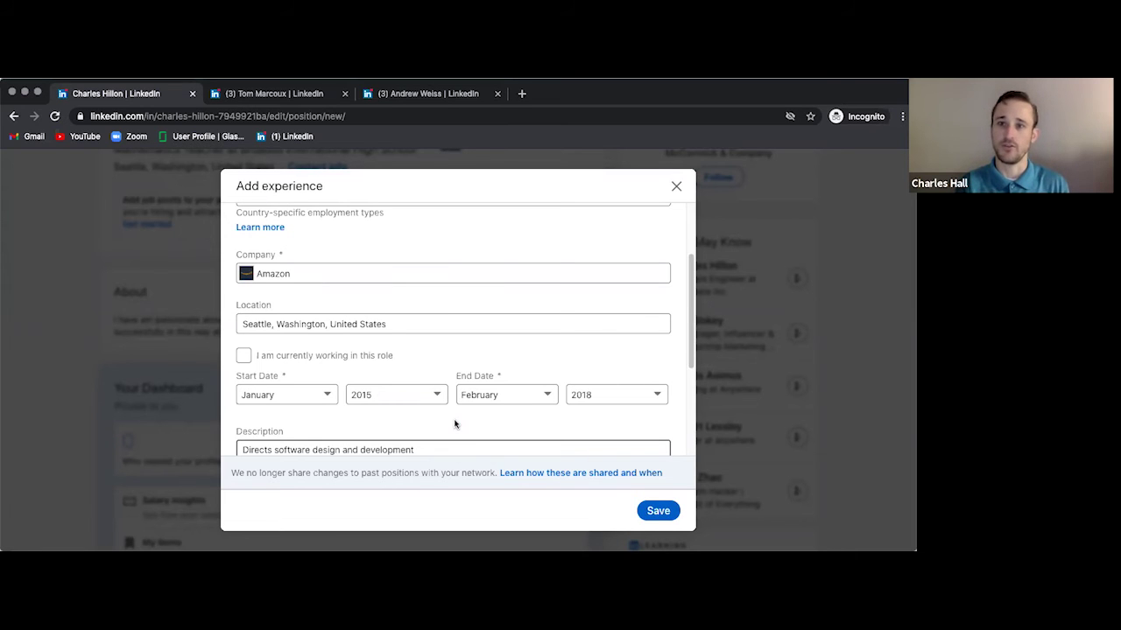
scroll(496, 383, up, 1)
scroll(508, 382, down, 3)
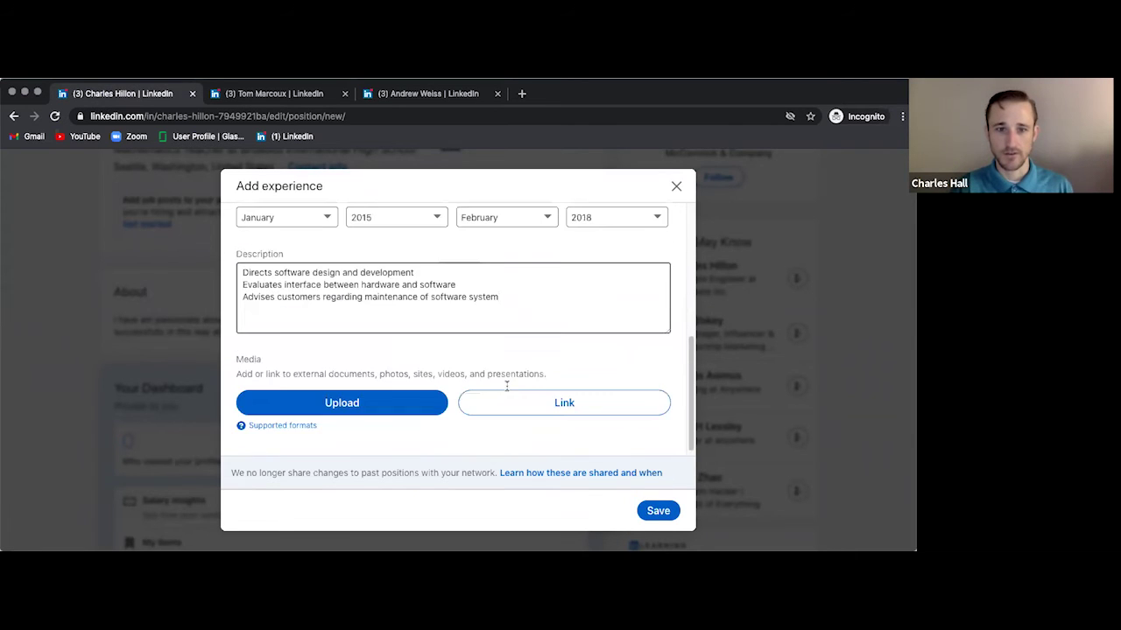
scroll(483, 393, up, 2)
scroll(483, 393, up, 3)
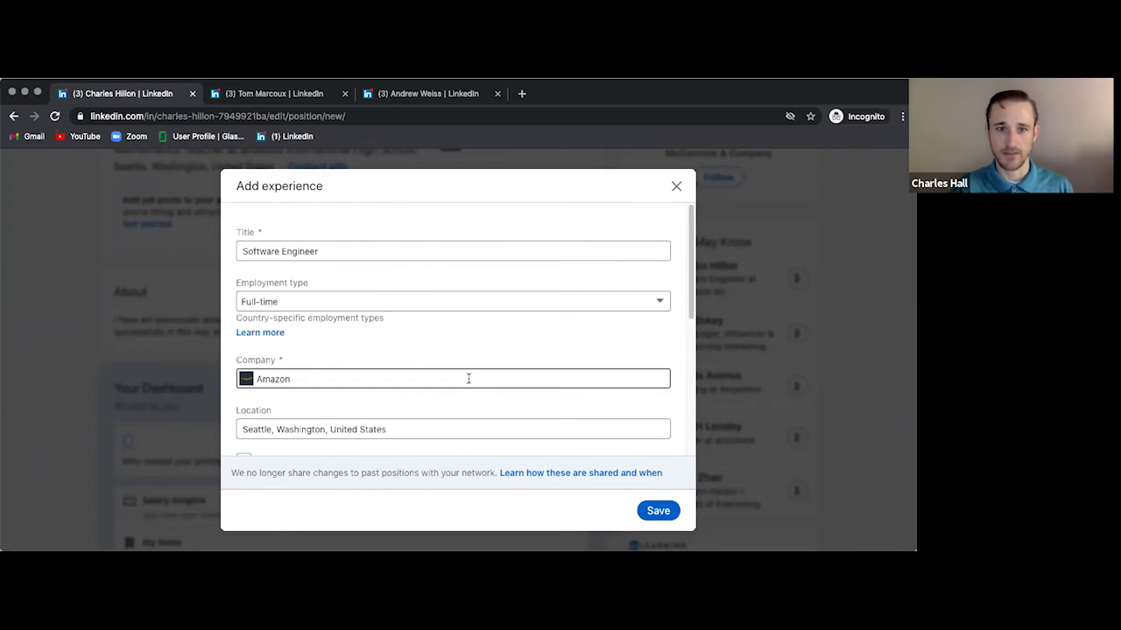
scroll(541, 418, down, 3)
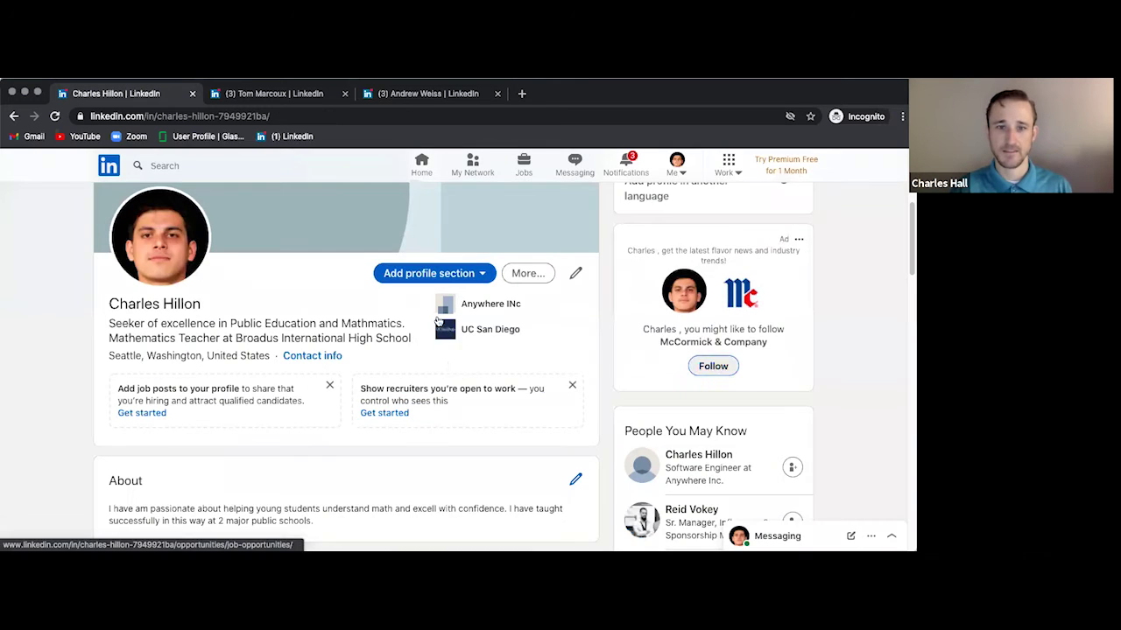
- Show the hidden experience entry so the Amazon Software Engineer role appears
scroll(431, 330, down, 10)
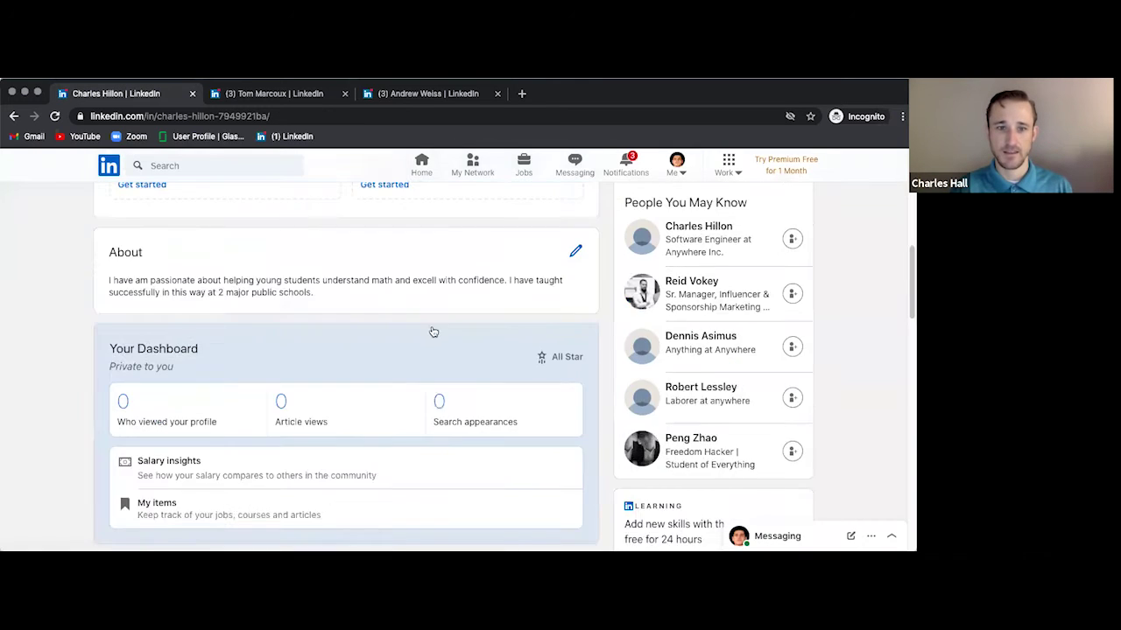
scroll(265, 367, up, 2)
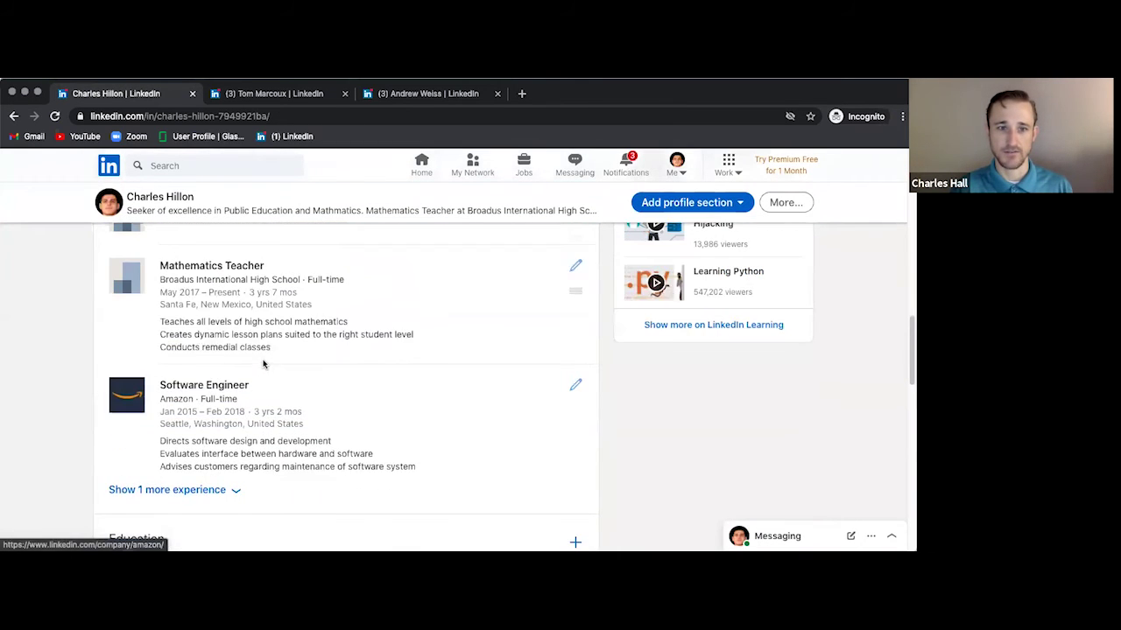
scroll(290, 376, down, 1)
scroll(219, 420, down, 1)
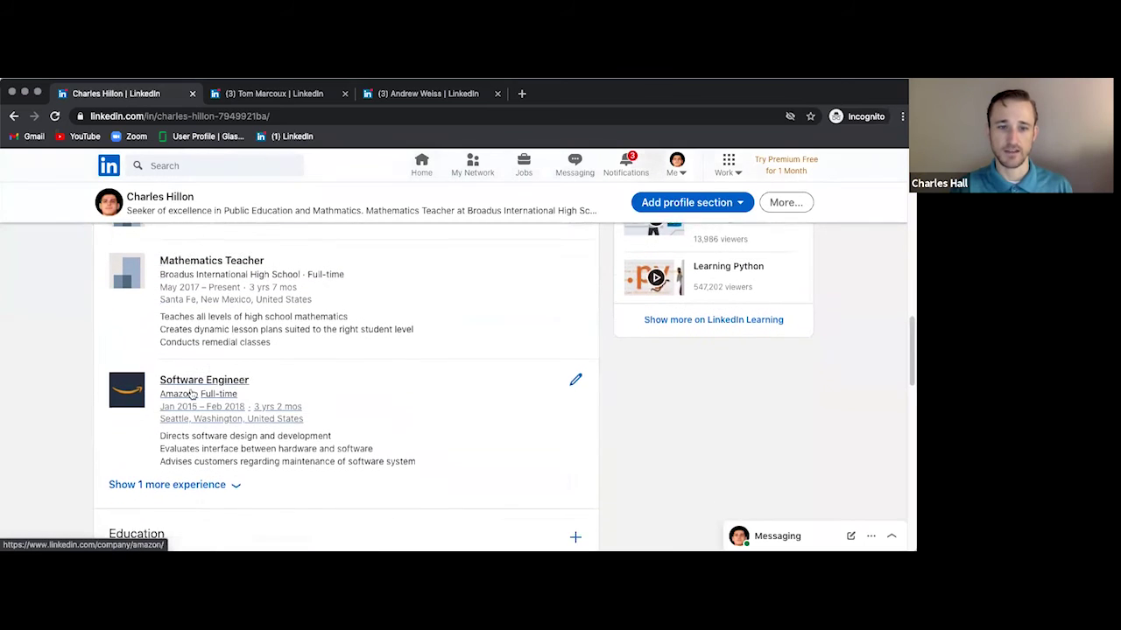
click(183, 458)
scroll(295, 438, down, 1)
scroll(293, 434, up, 3)
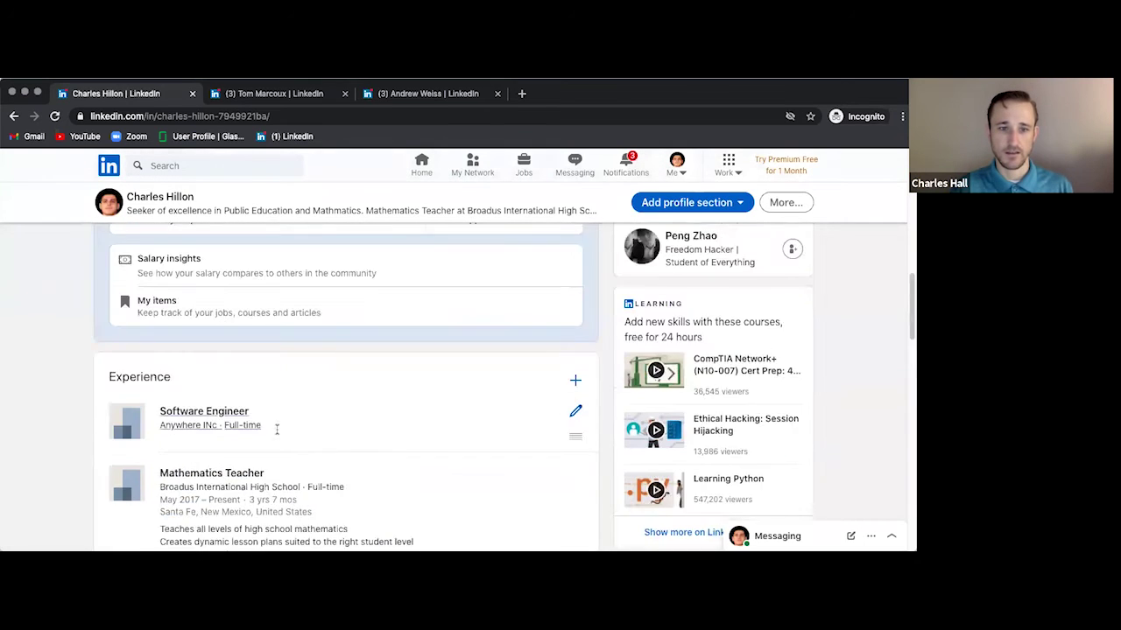
scroll(307, 436, down, 3)
scroll(525, 345, up, 3)
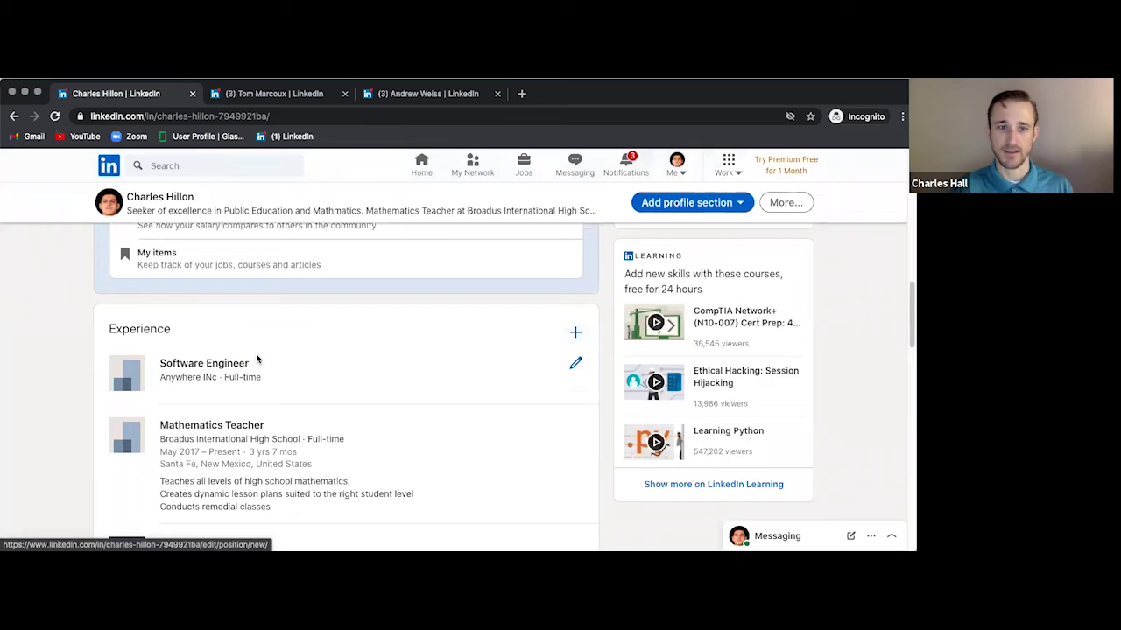
- Open a new experience form, then close it without saving
click(575, 333)
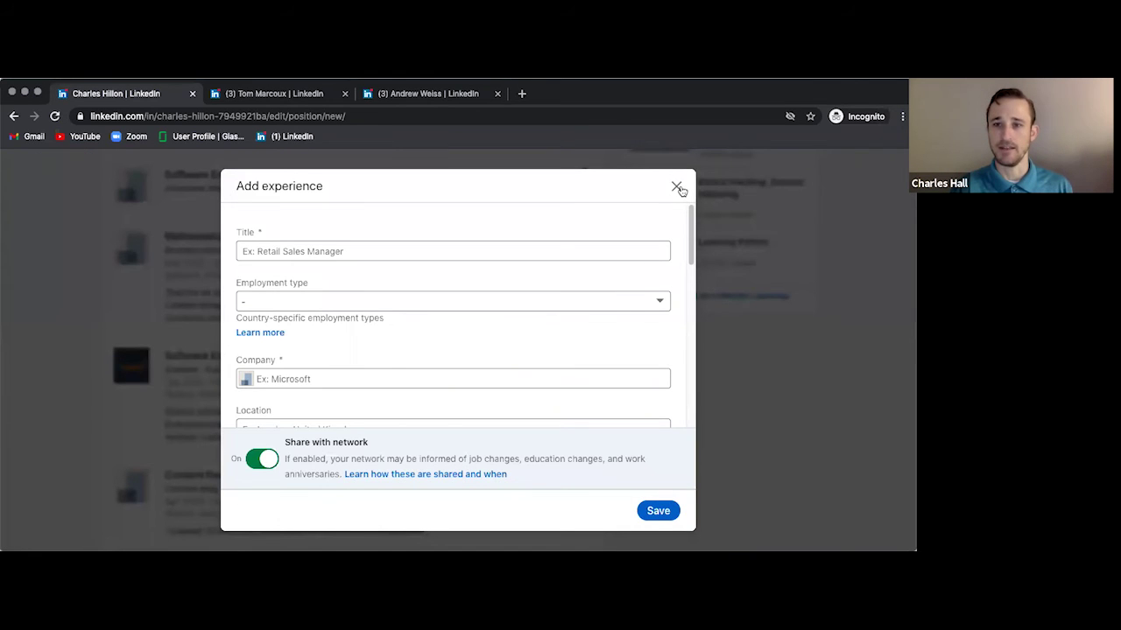
click(677, 187)
scroll(508, 277, up, 2)
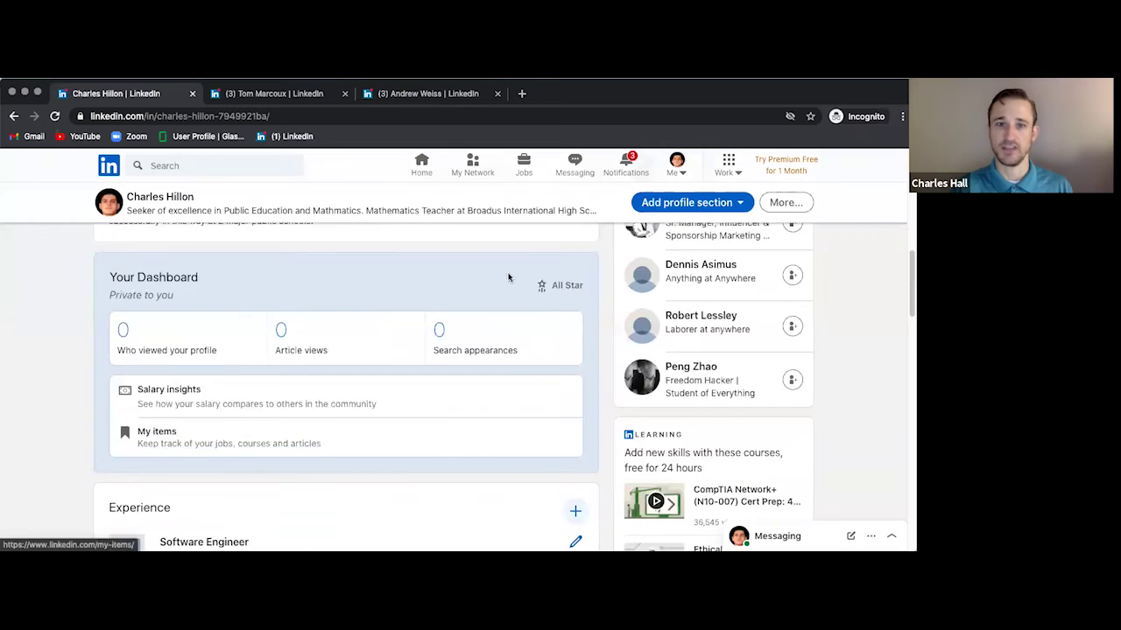
scroll(508, 277, up, 5)
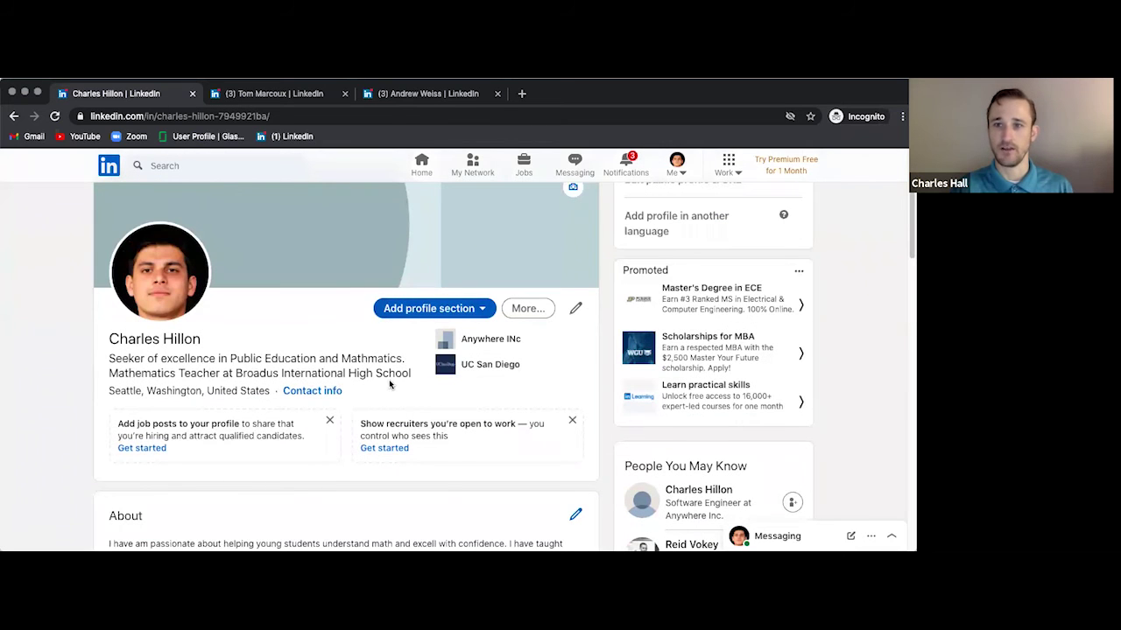
- Scroll the profile down through UC San Diego education, skills and Interests
scroll(450, 349, down, 10)
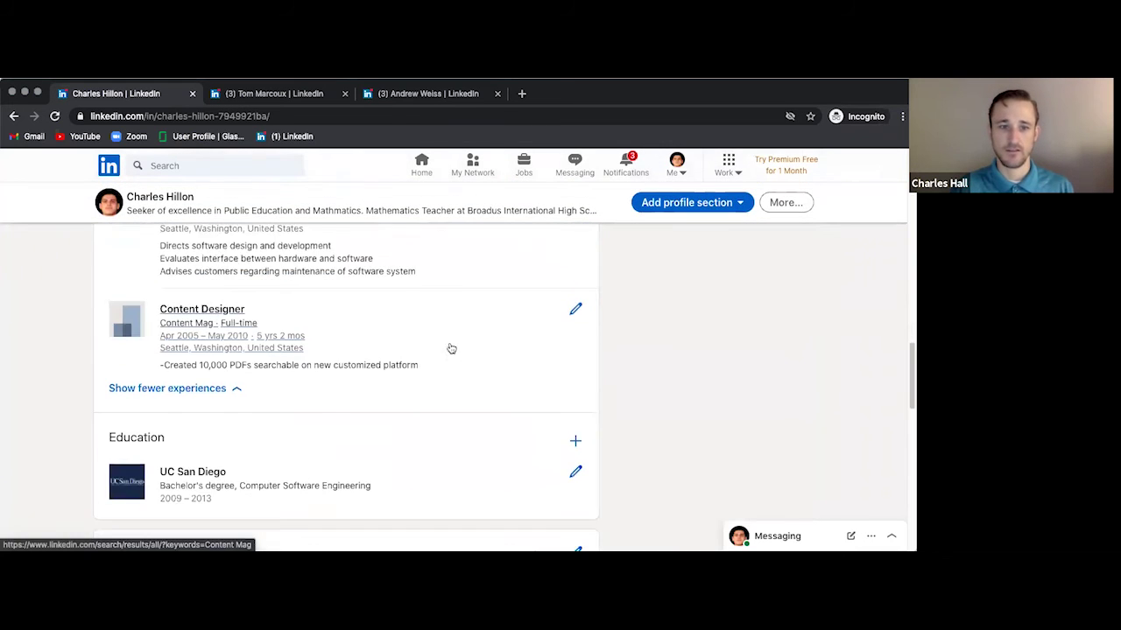
scroll(451, 349, down, 1)
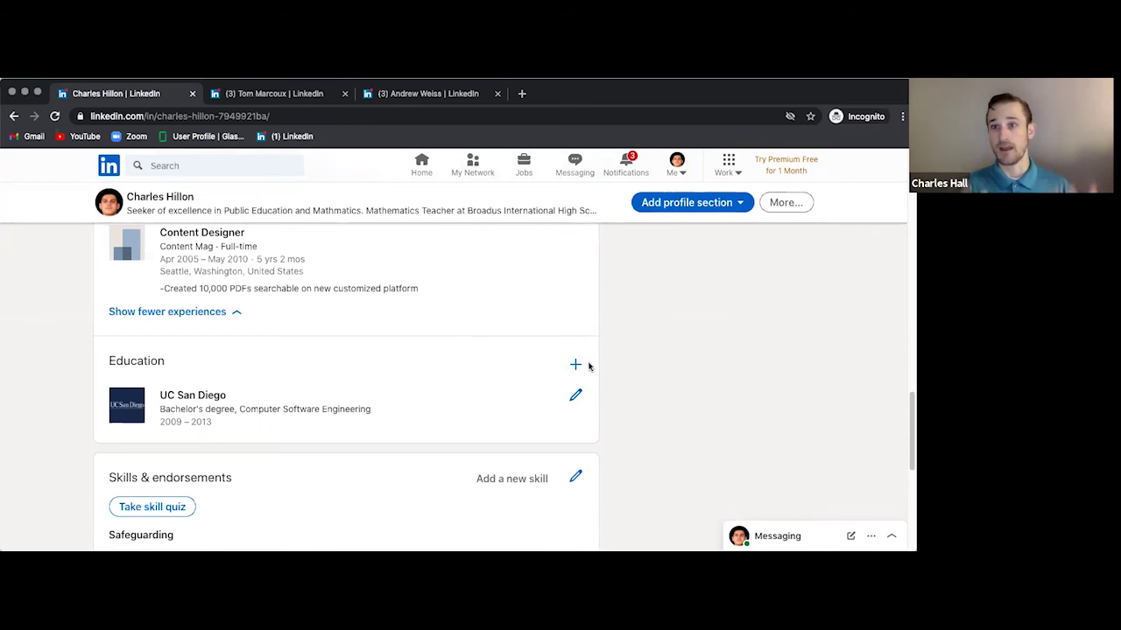
scroll(578, 368, down, 1)
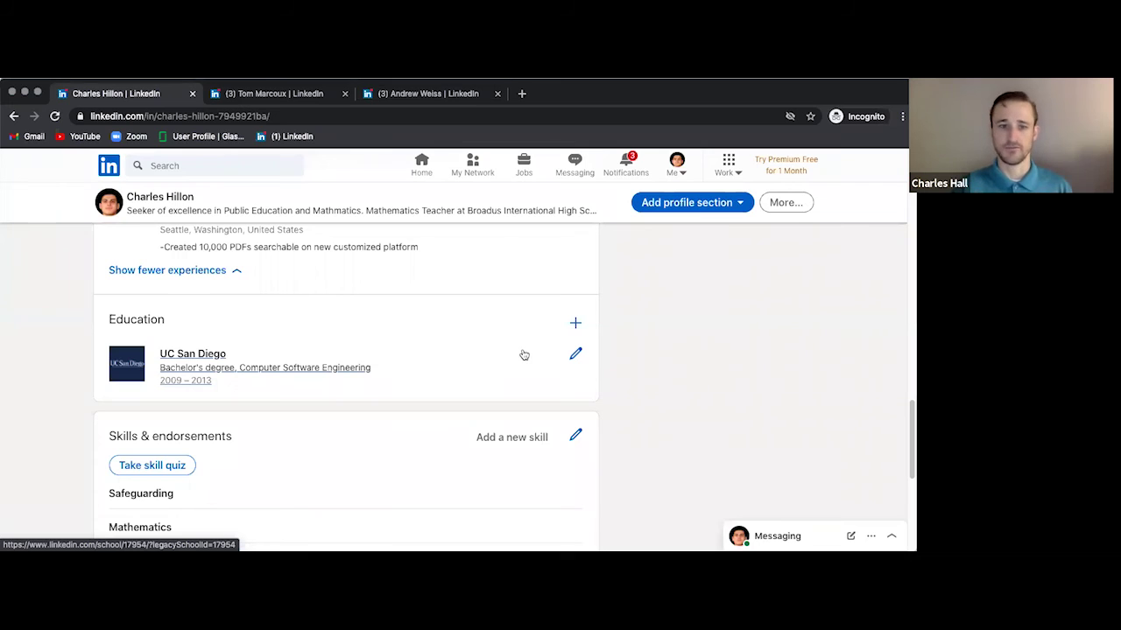
scroll(506, 421, down, 1)
scroll(506, 421, down, 3)
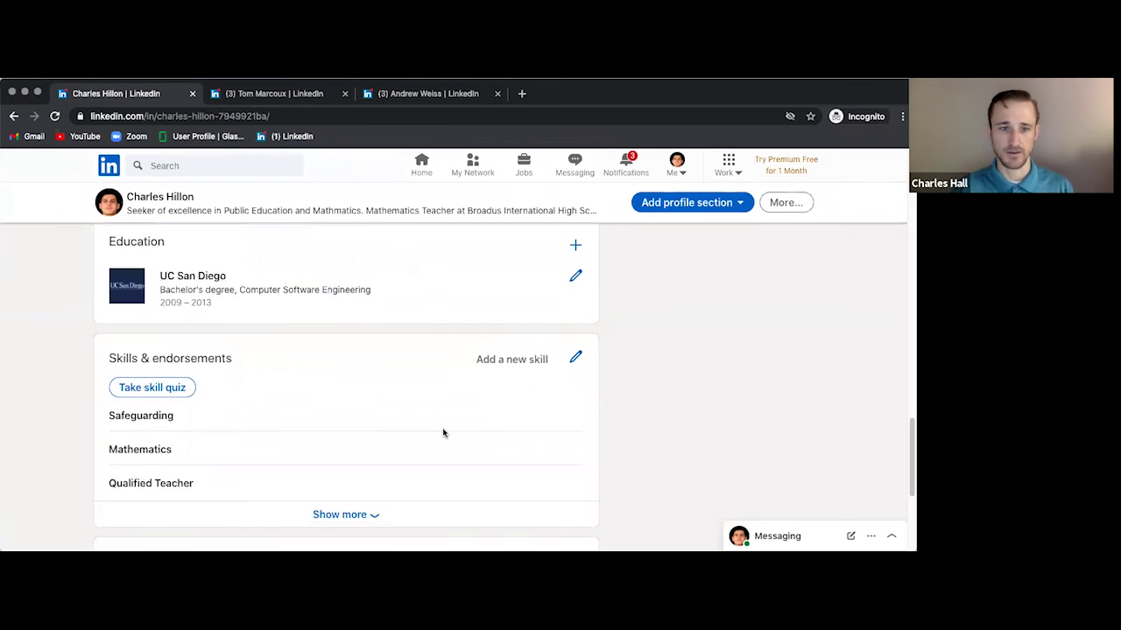
scroll(267, 376, down, 1)
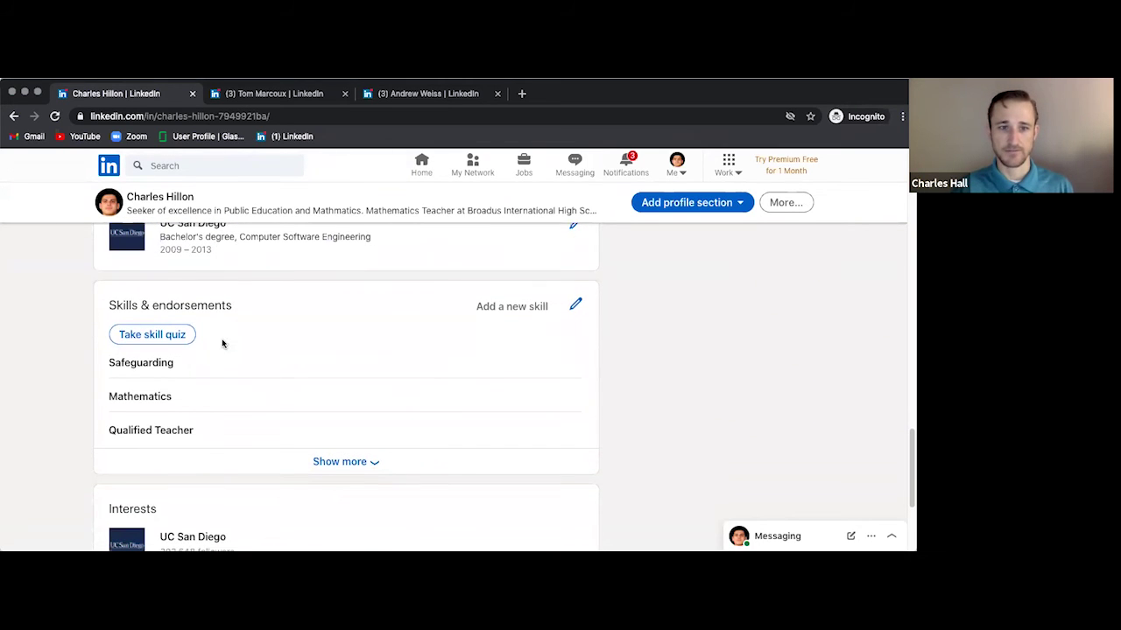
scroll(237, 378, down, 3)
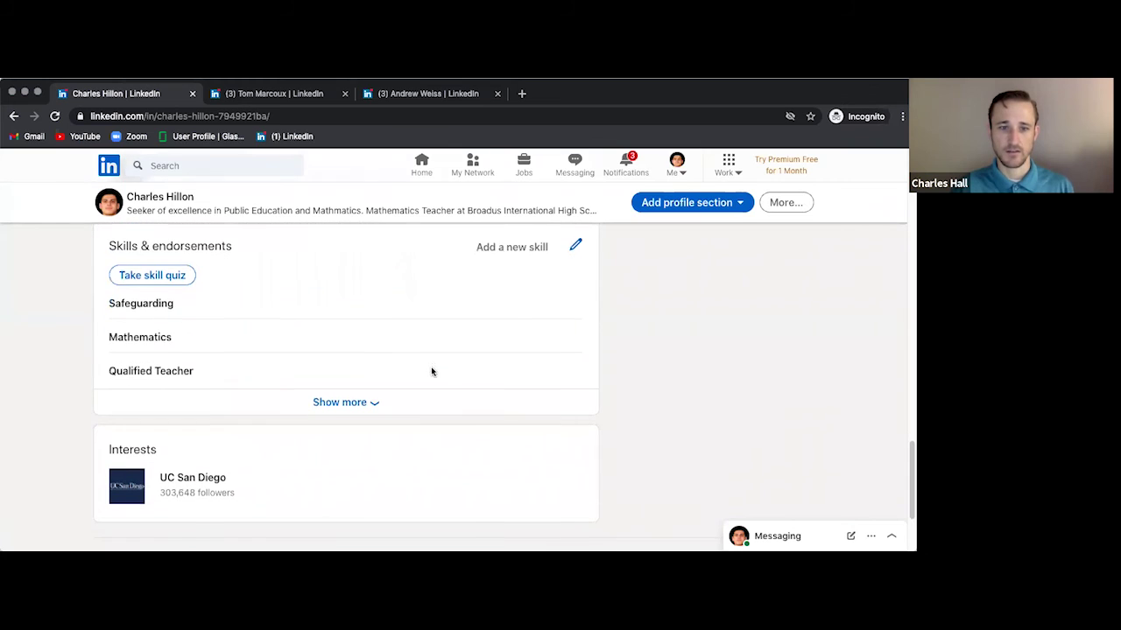
scroll(402, 410, up, 20)
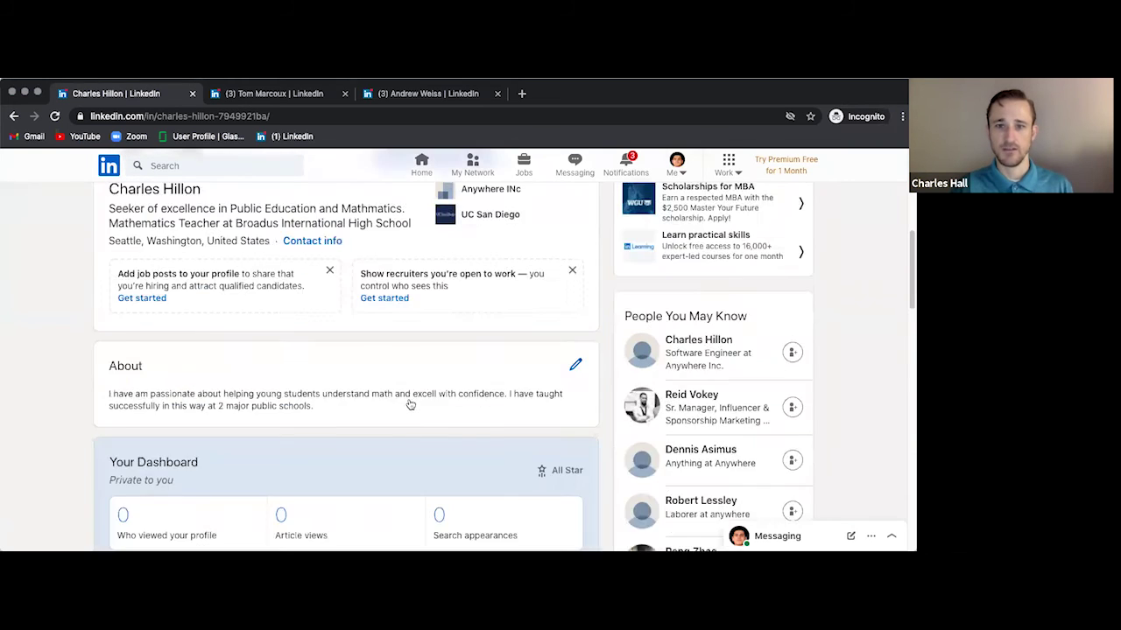
scroll(453, 407, down, 3)
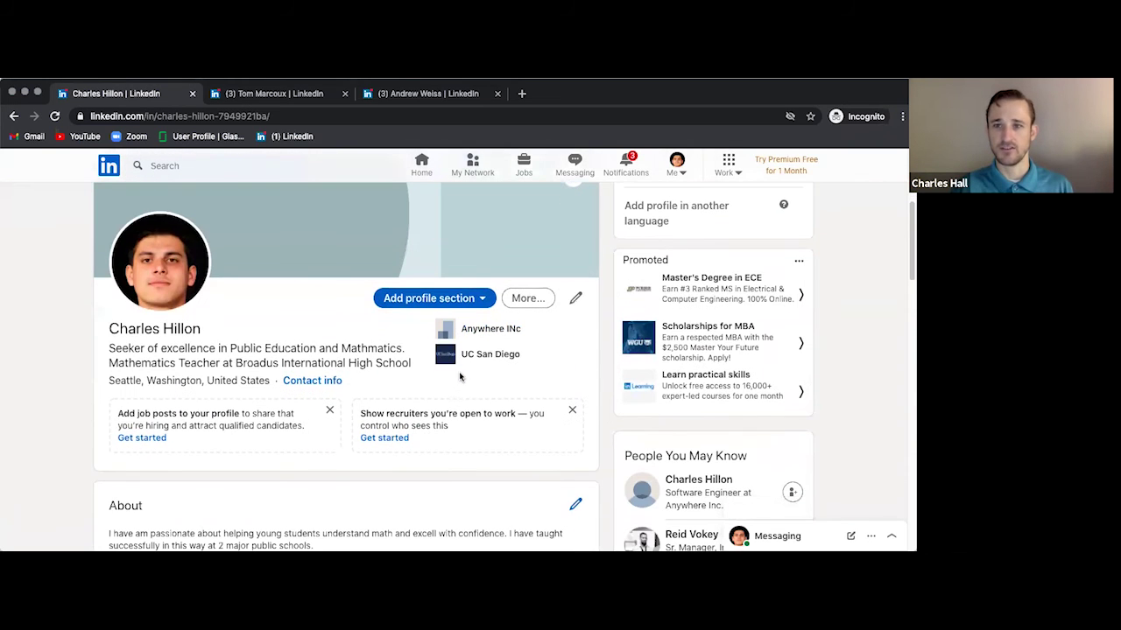
- Open Add profile section, expand Accomplishments and choose Publications
click(429, 297)
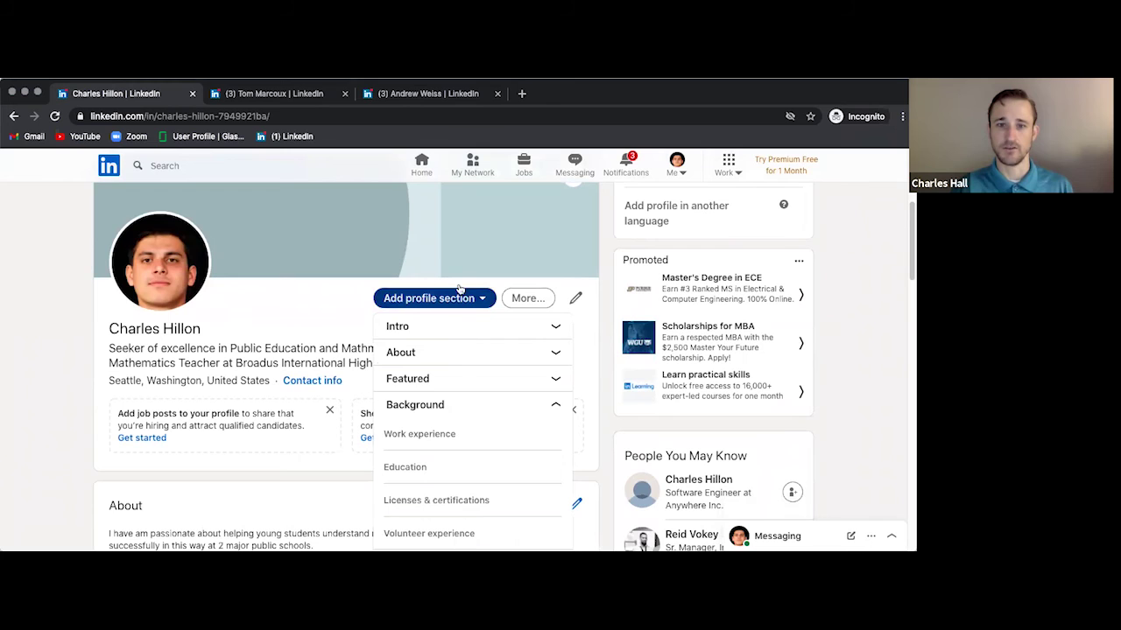
scroll(469, 387, down, 1)
scroll(469, 386, down, 3)
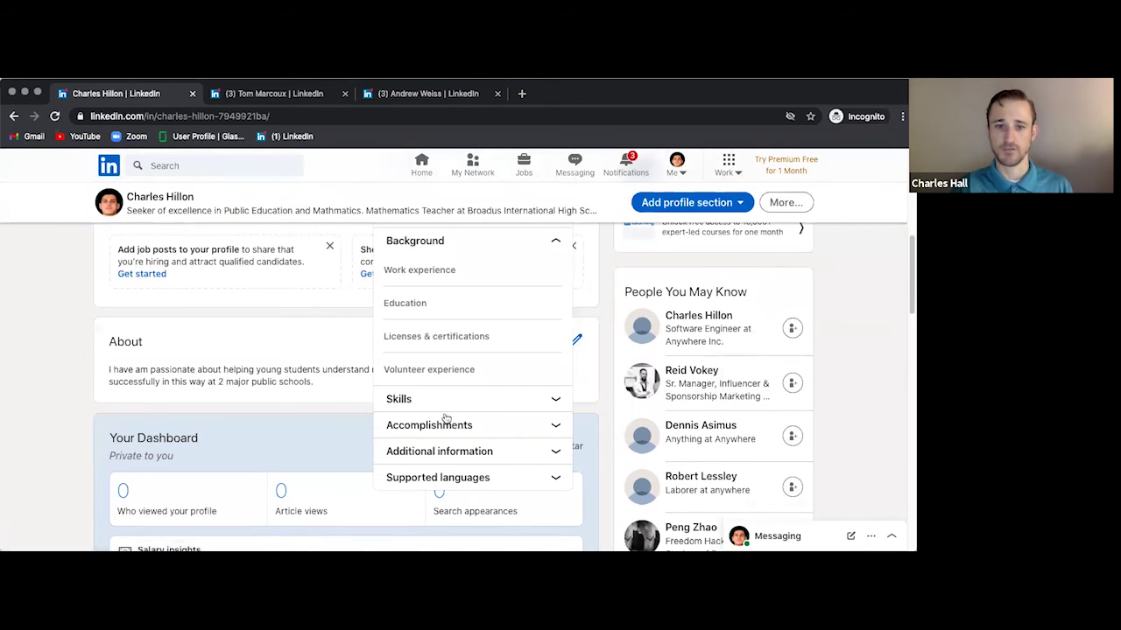
click(448, 427)
scroll(472, 442, down, 3)
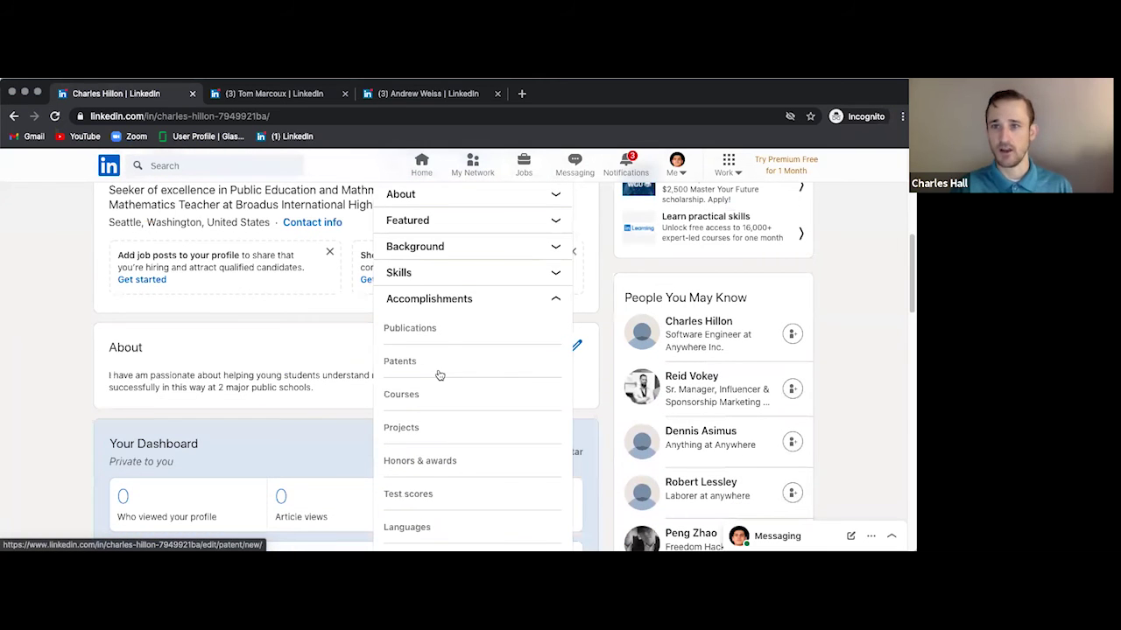
scroll(435, 376, down, 1)
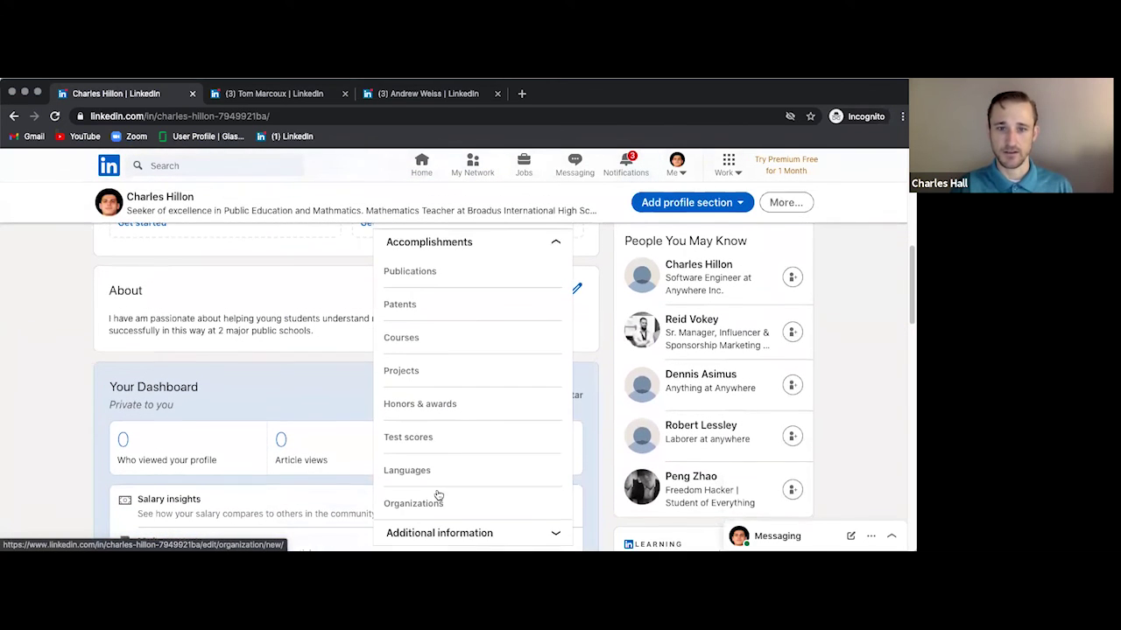
scroll(440, 486, down, 1)
scroll(448, 415, down, 1)
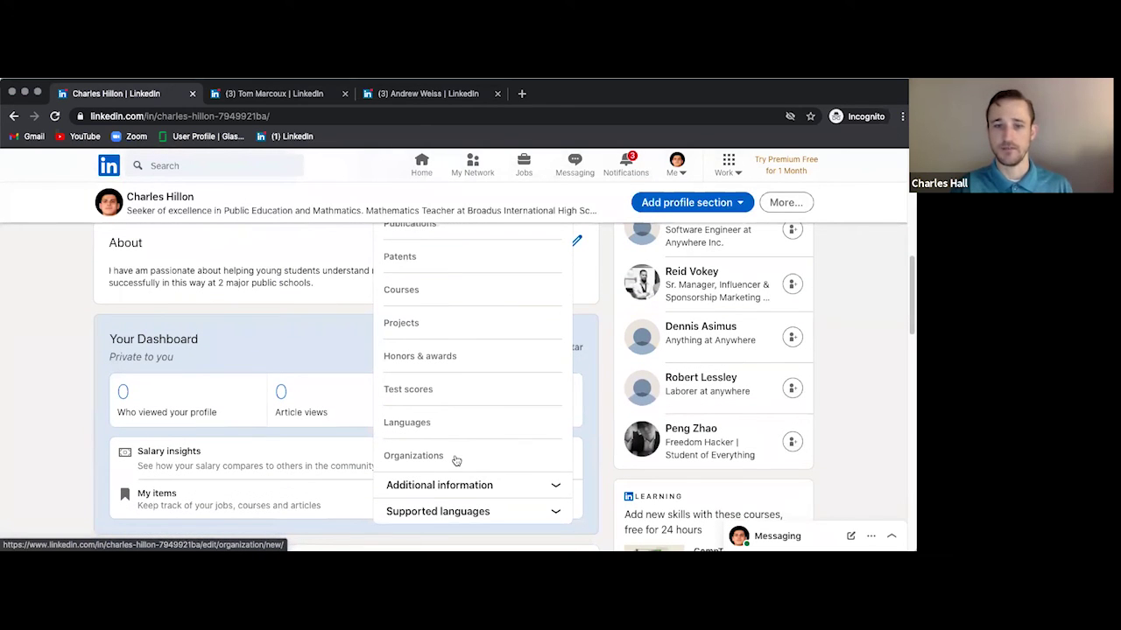
scroll(451, 401, up, 1)
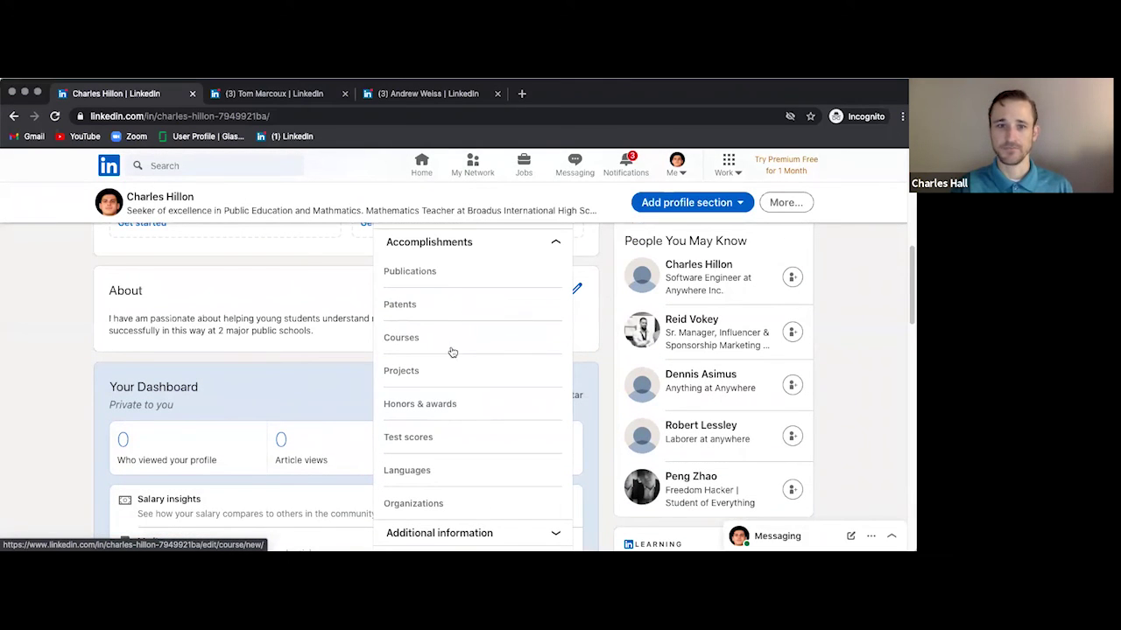
click(430, 275)
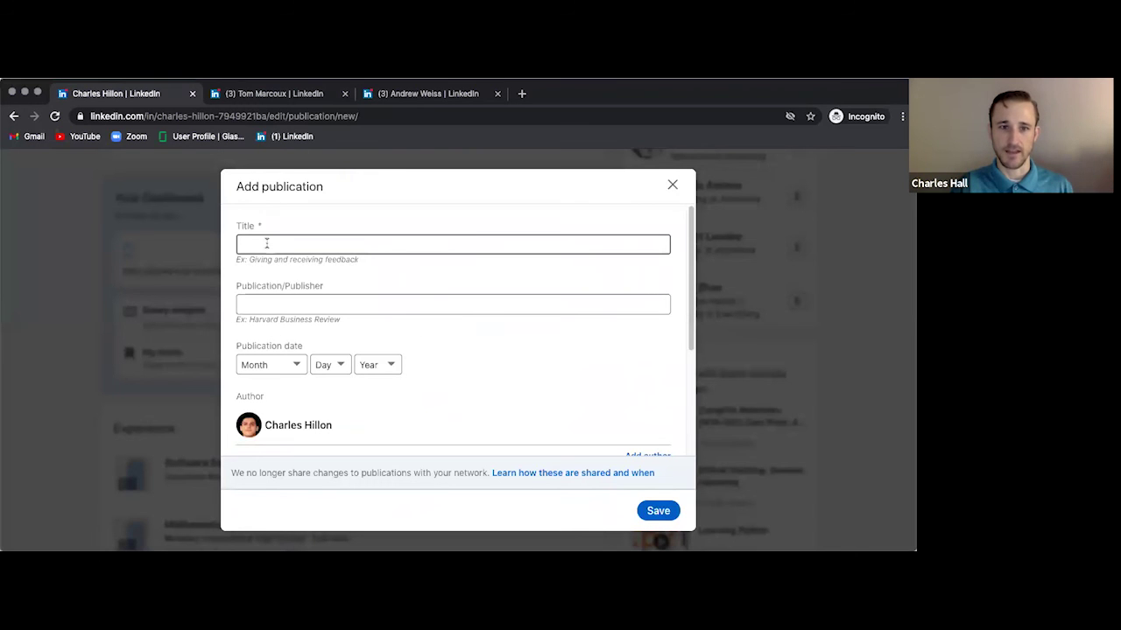
- Enter title 'How to Code in R Programming' and publisher 'Coding with the Right Stuff'
click(267, 244)
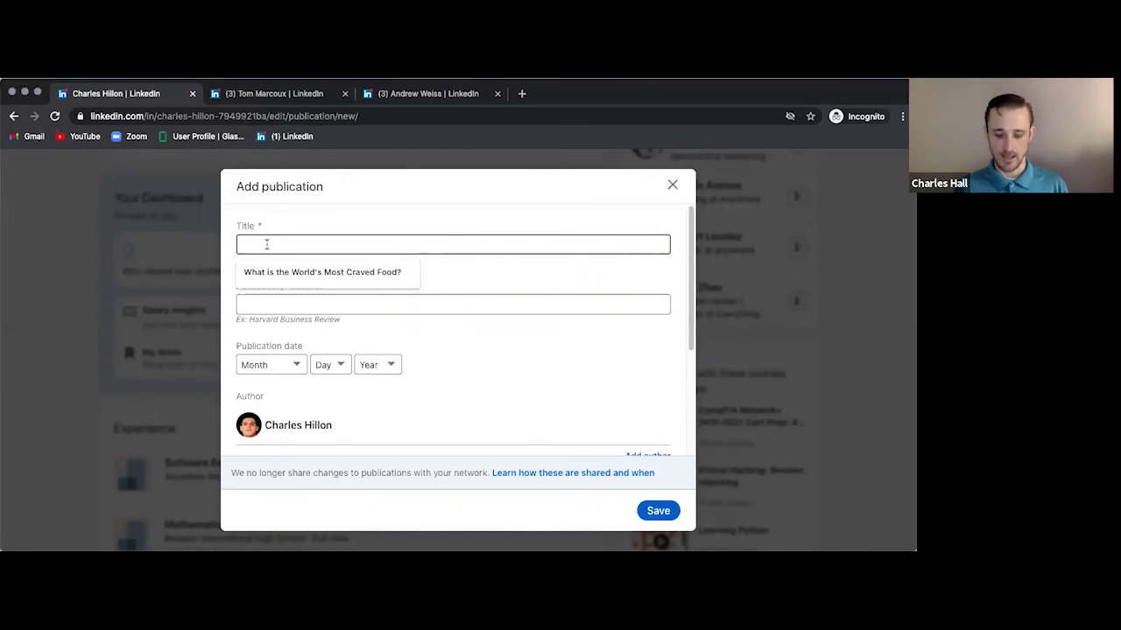
text(How to )
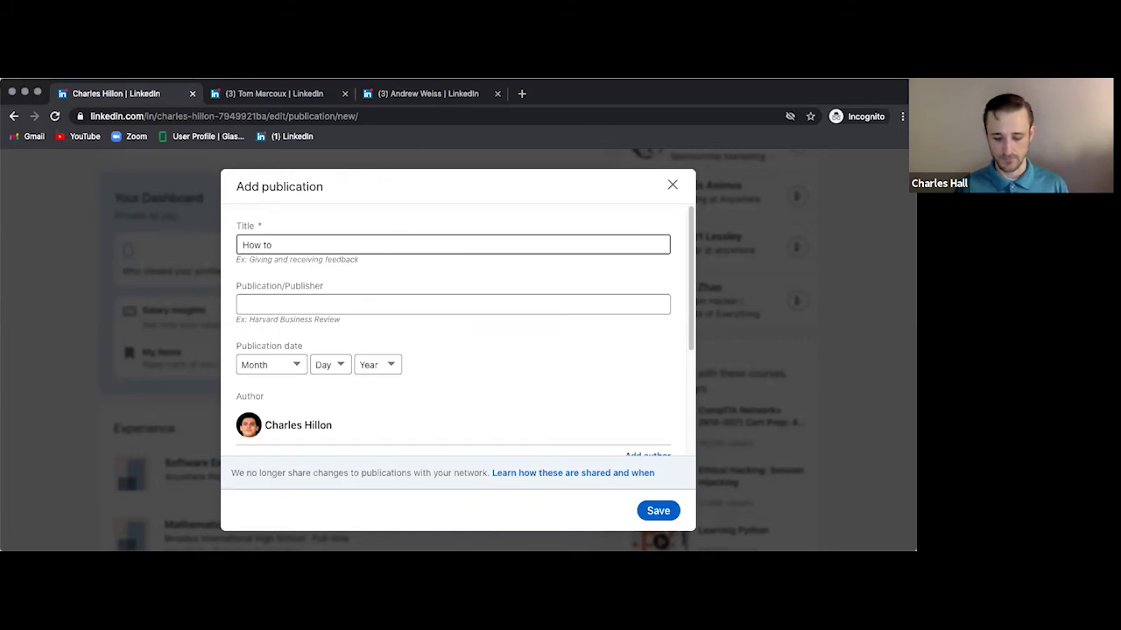
text(Code)
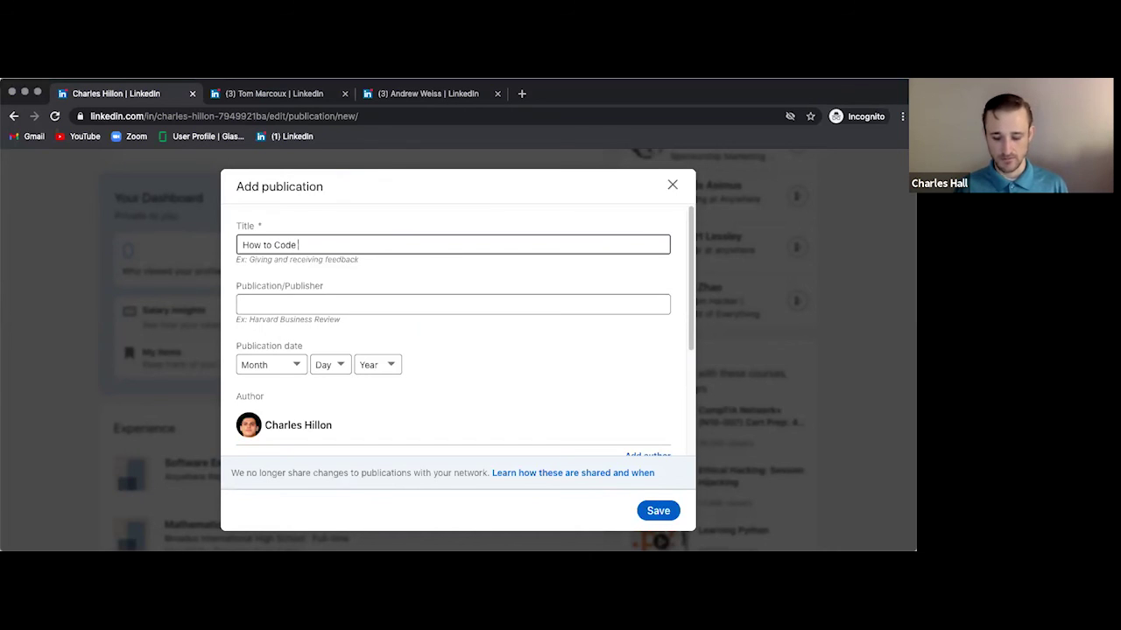
text( in R Programming)
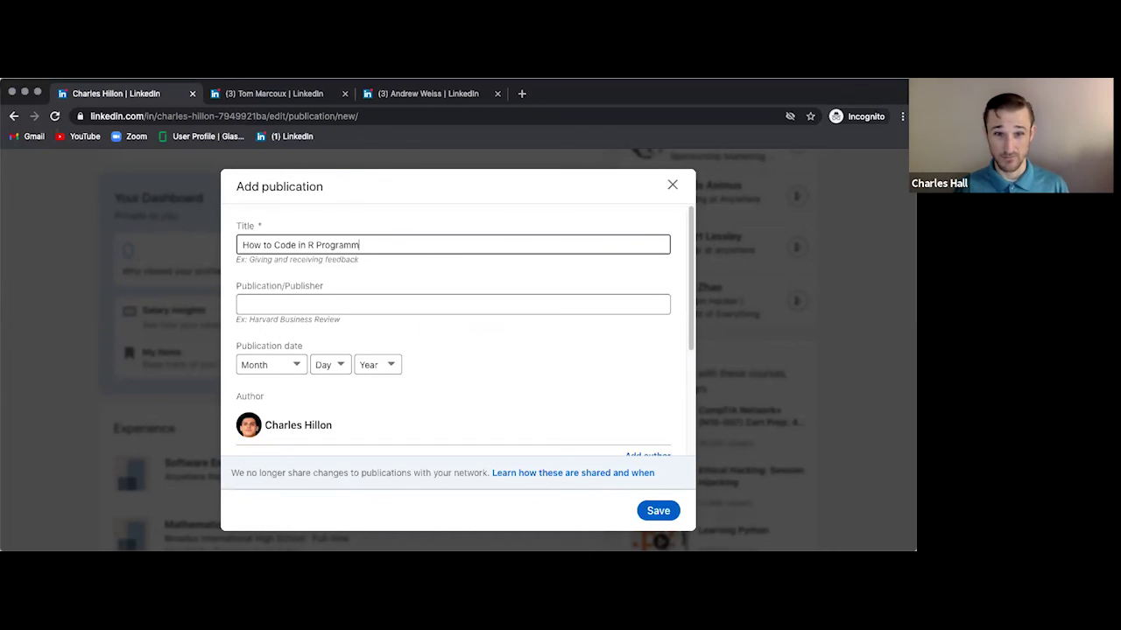
click(270, 299)
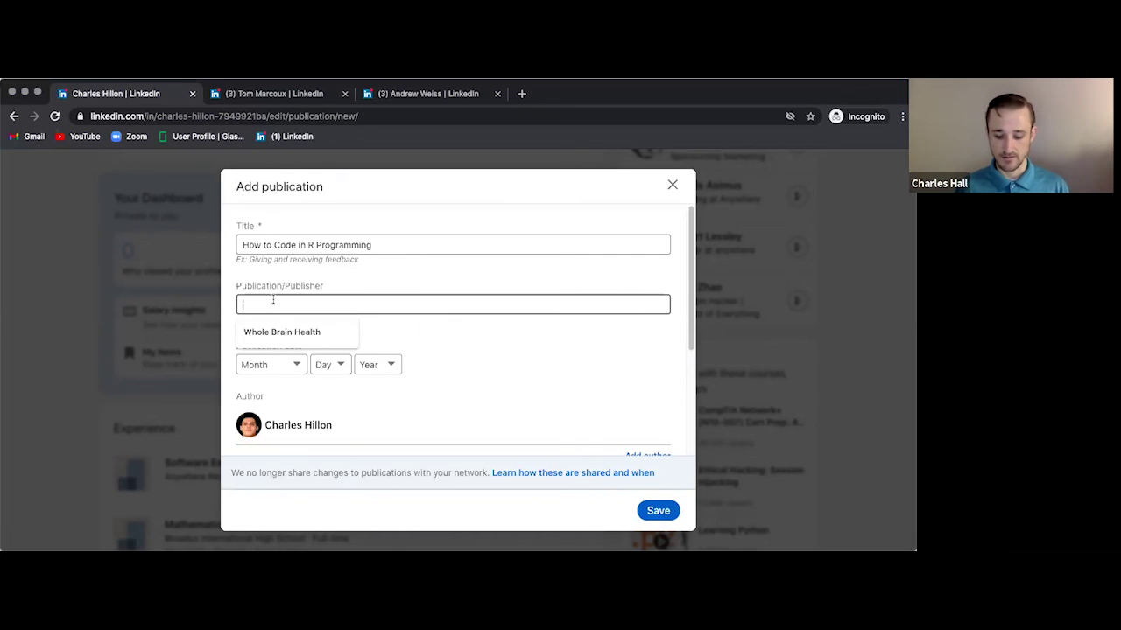
text(Coding )
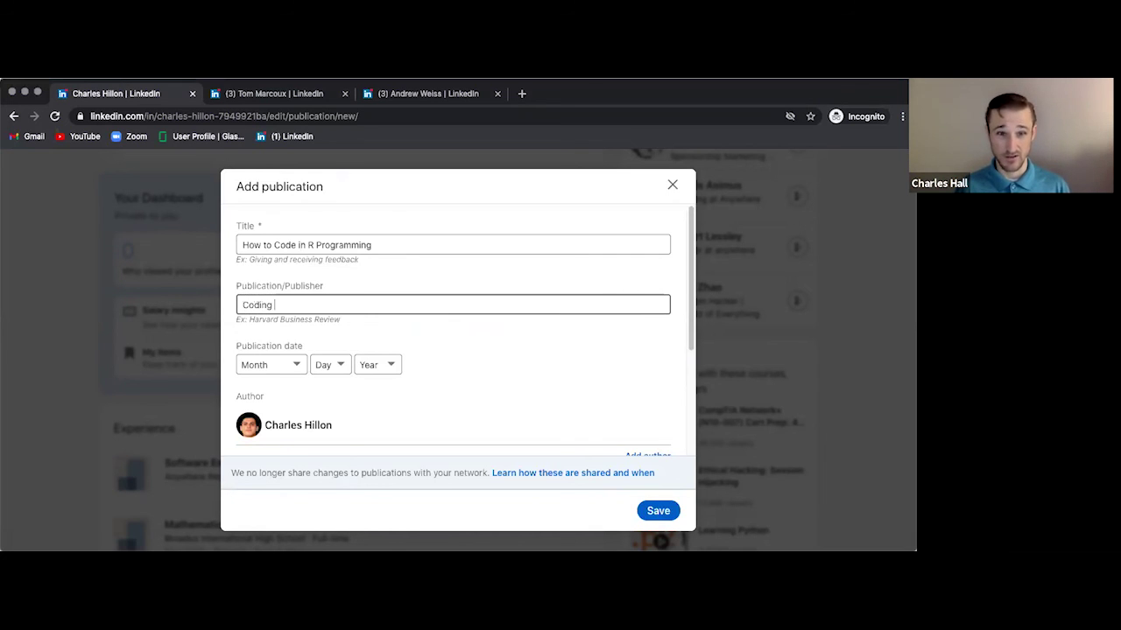
text(with )
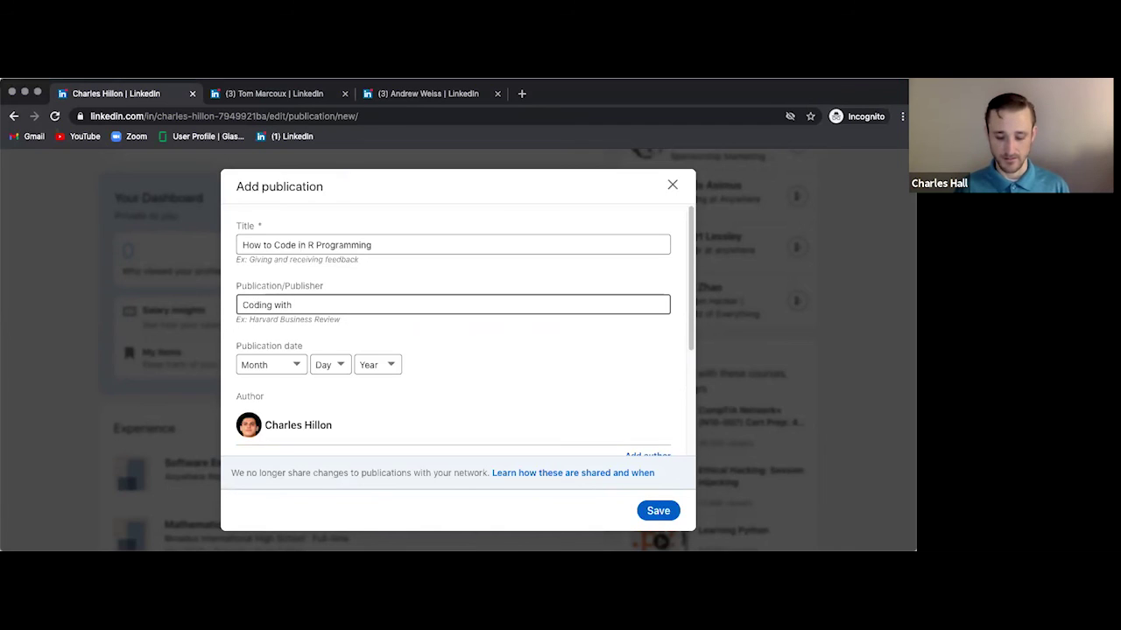
text(Th)
key(BackSpace)
key(BackSpace)
text(th)
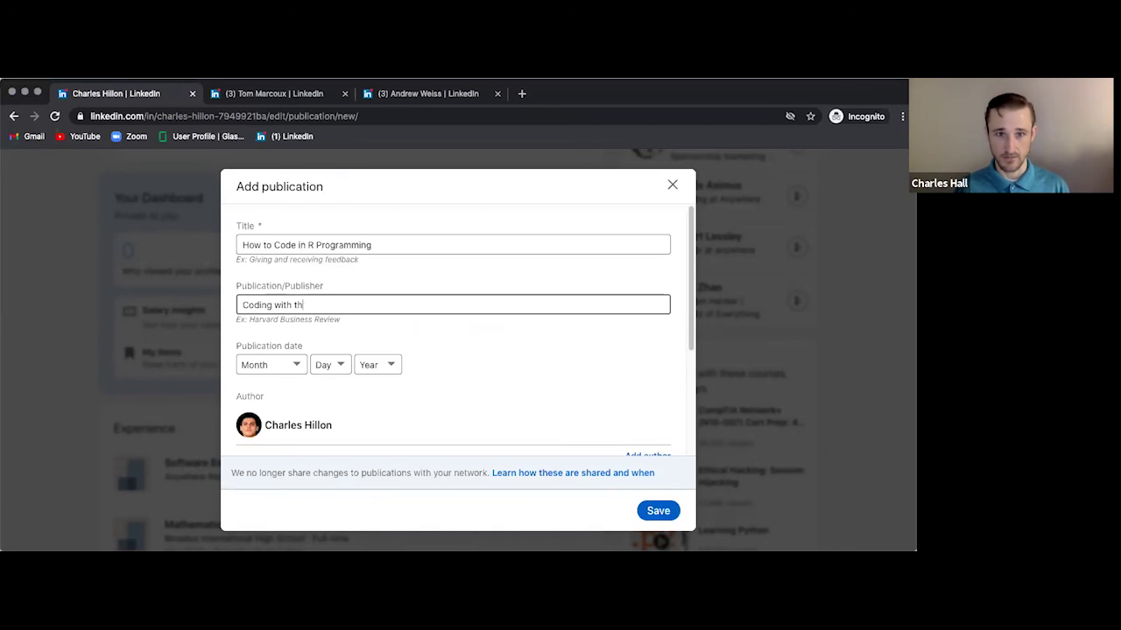
text(e Right Stuff)
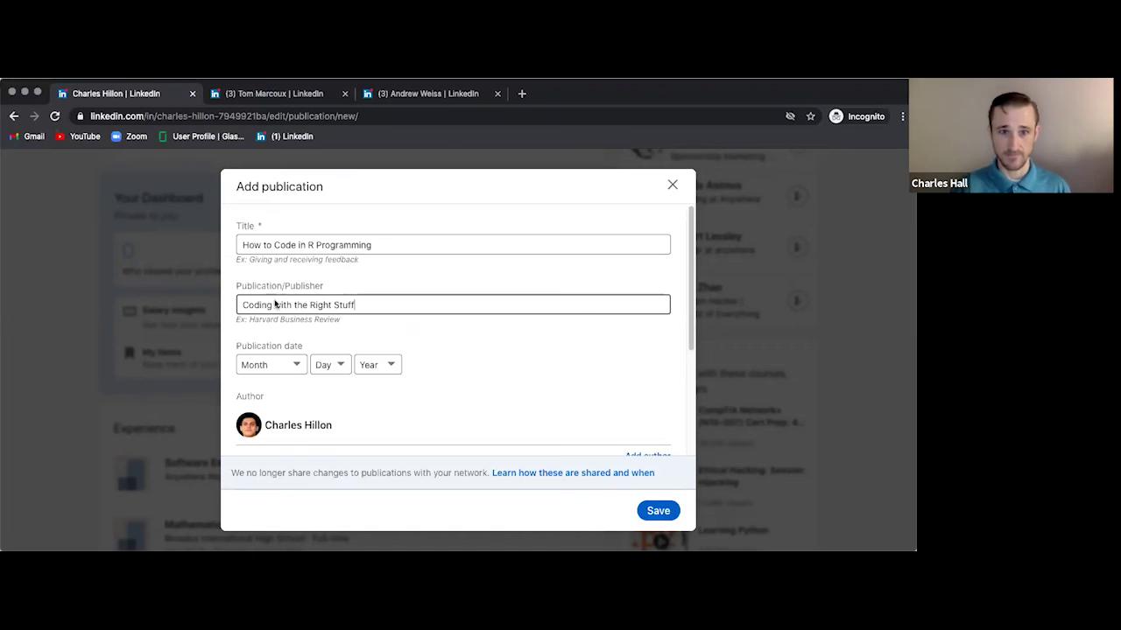
- Date the publication April 10, 2018 and move to the Publication URL field
scroll(288, 324, down, 1)
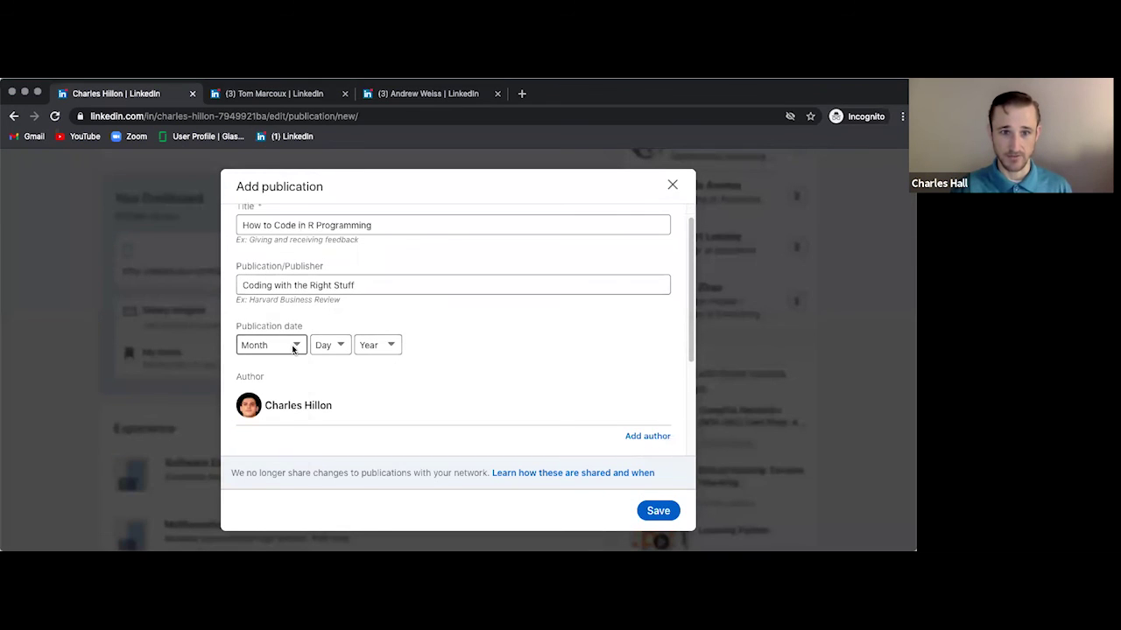
click(292, 345)
click(331, 344)
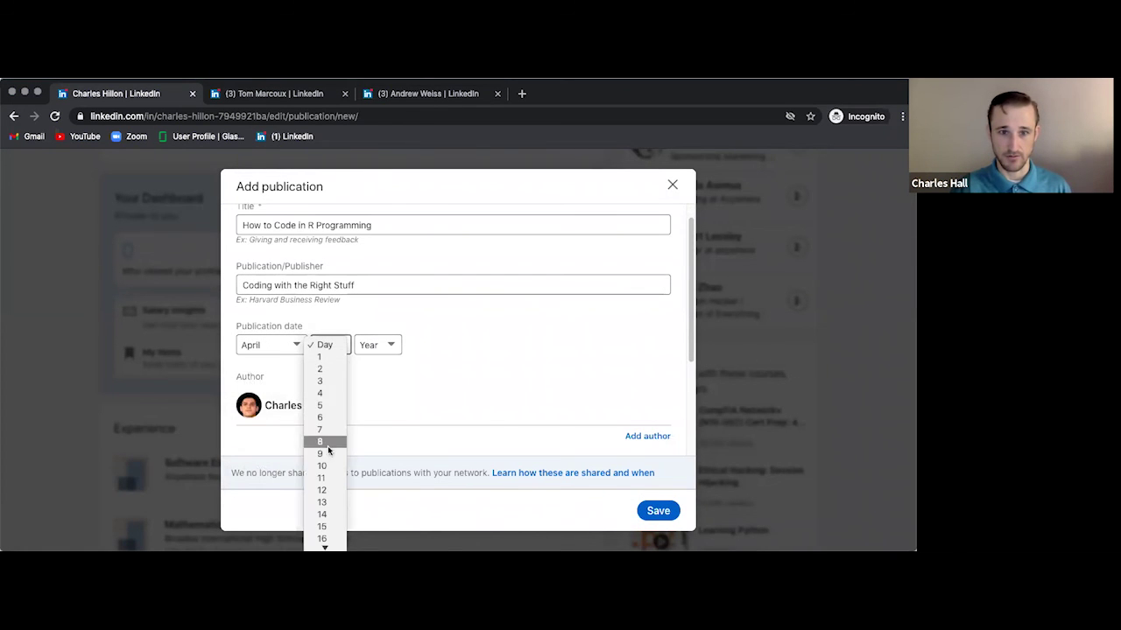
click(326, 466)
click(377, 345)
click(371, 380)
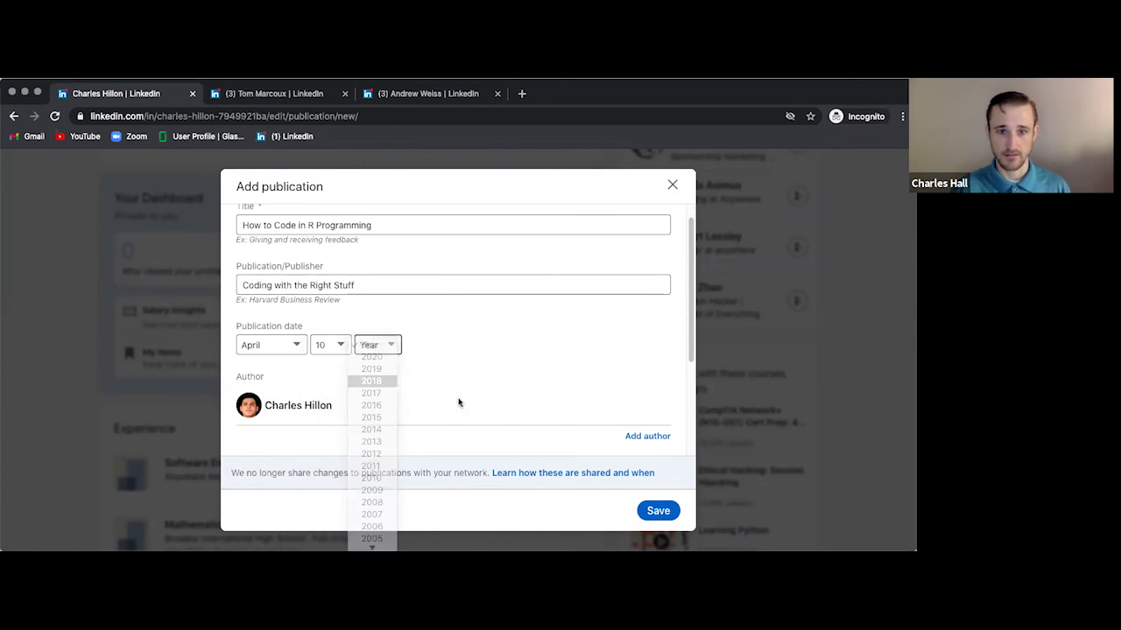
scroll(392, 389, down, 1)
click(363, 381)
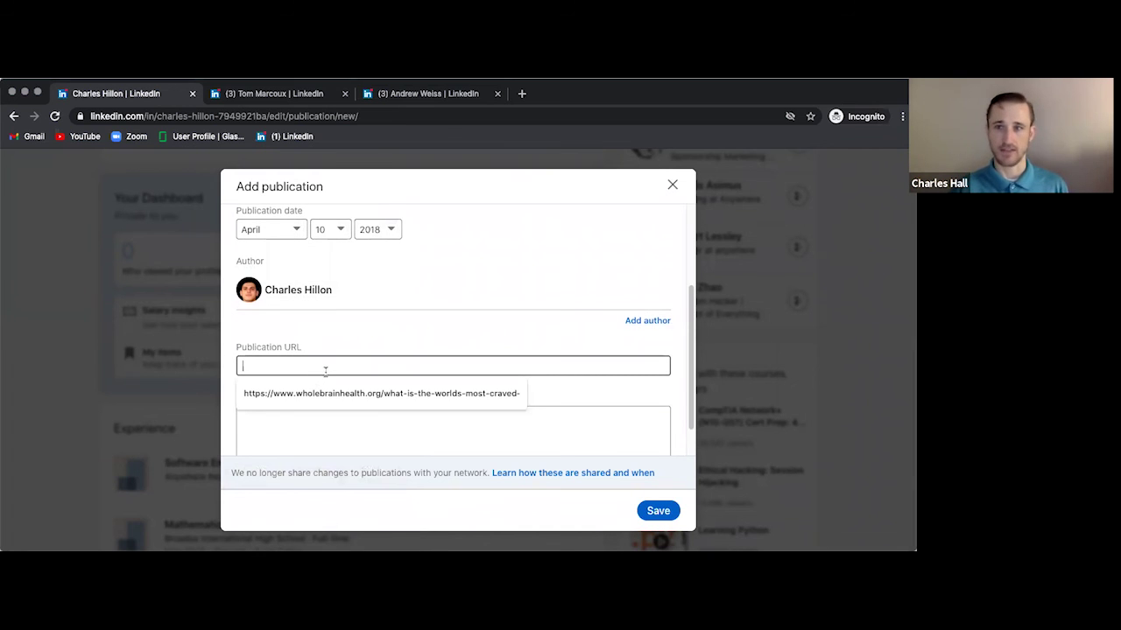
scroll(363, 295, up, 3)
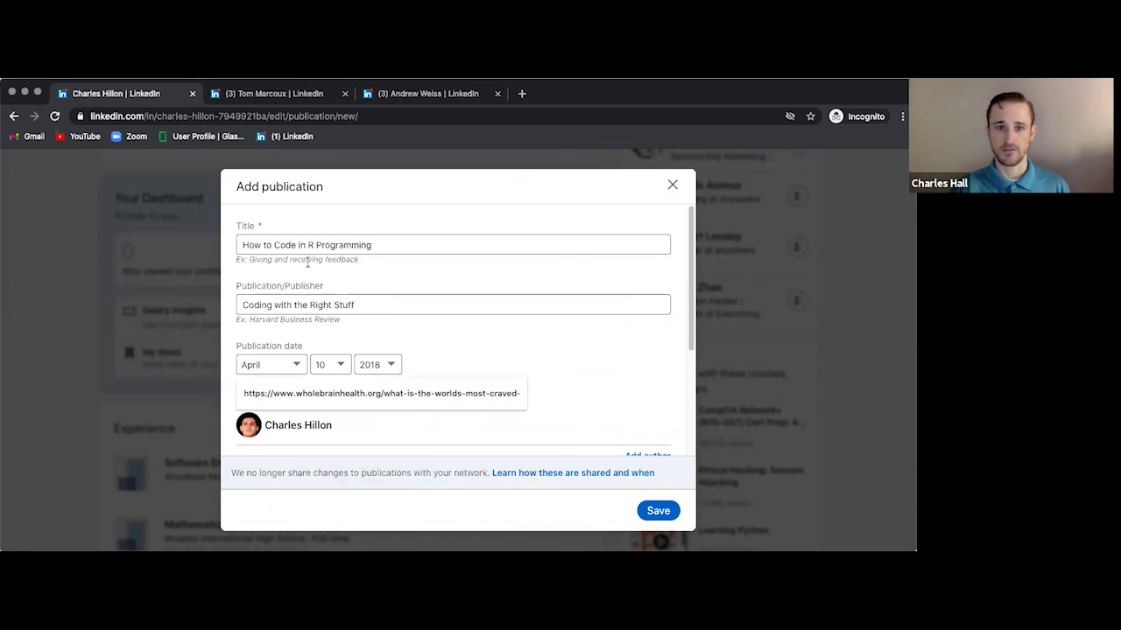
scroll(394, 325, down, 1)
scroll(398, 337, down, 2)
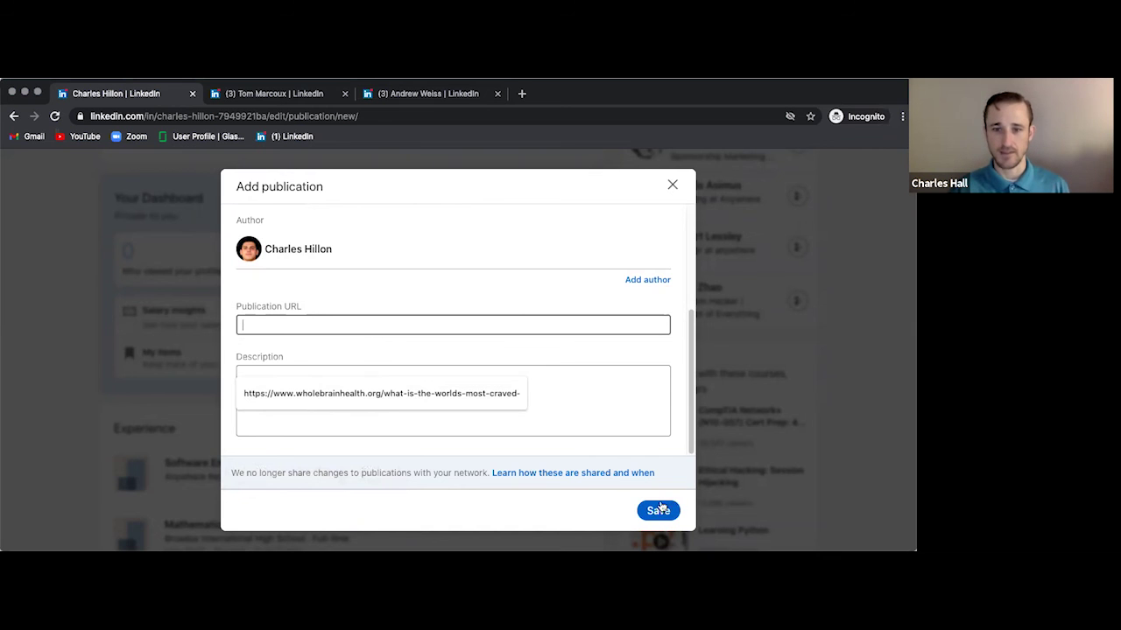
click(672, 184)
click(521, 362)
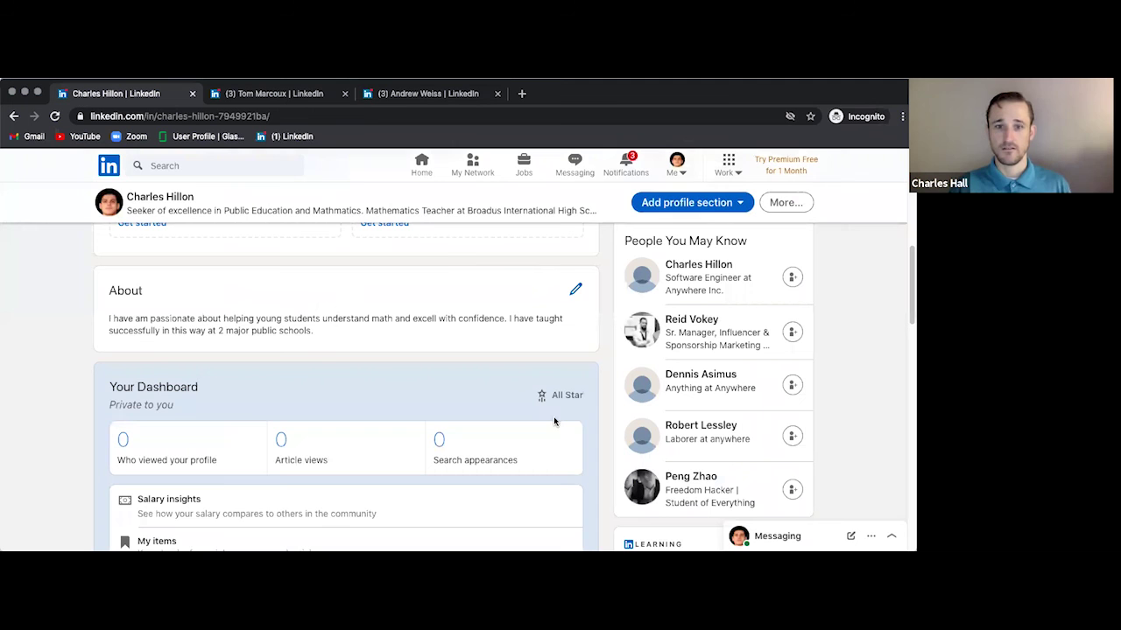
scroll(551, 414, up, 3)
scroll(552, 413, up, 3)
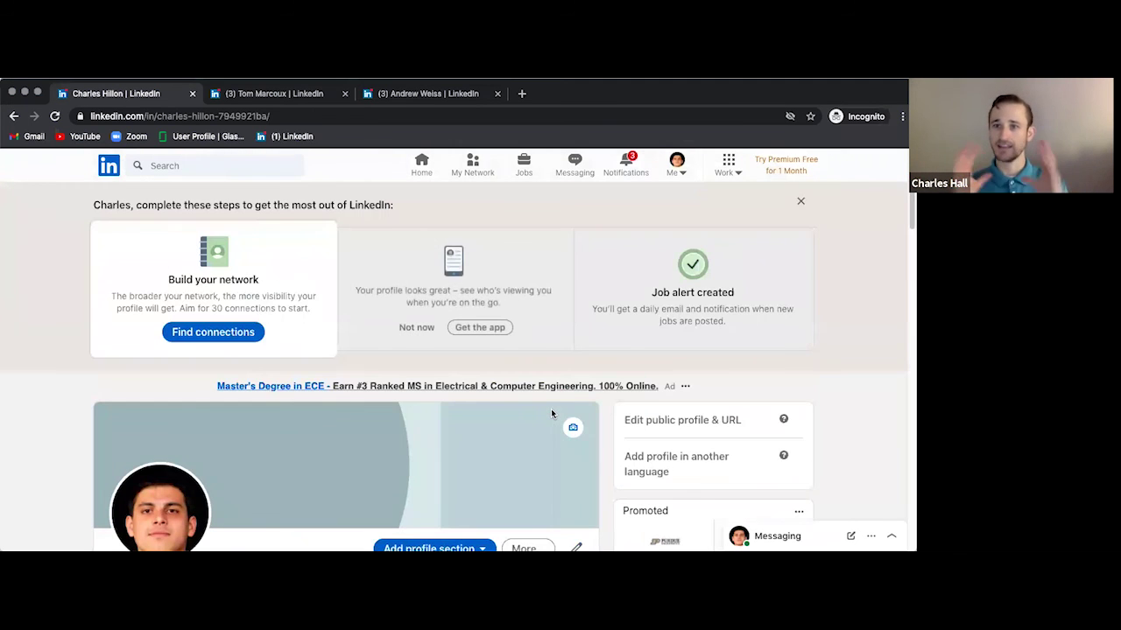